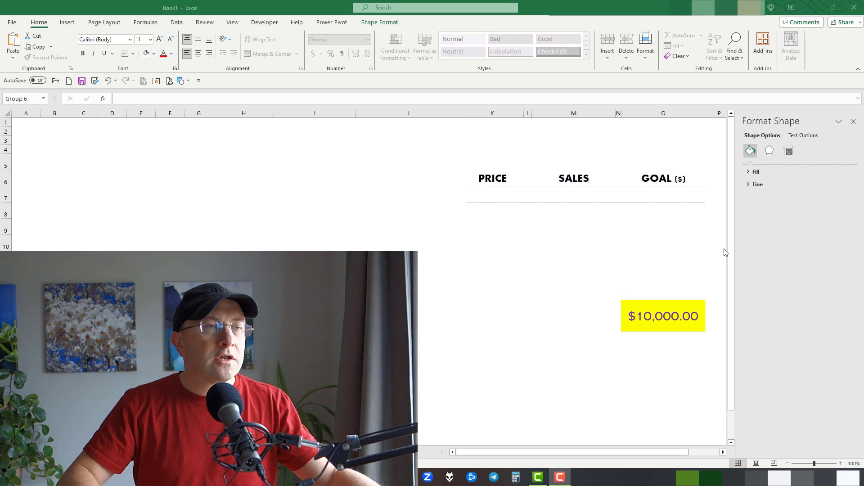
Enter a $5.00 price in K7 and a $10,000.00 goal in O7.
click(500, 195)
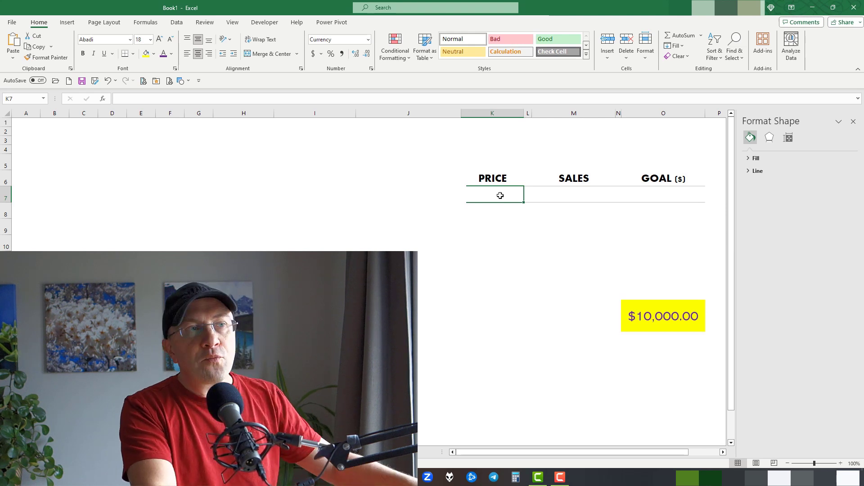
text(5)
key(Right)
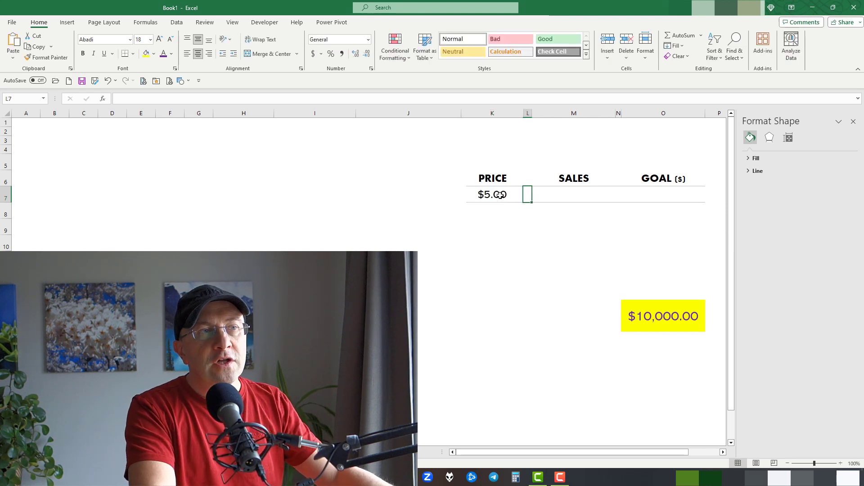
key(Right)
key(Right)
key(Right)
text(10000)
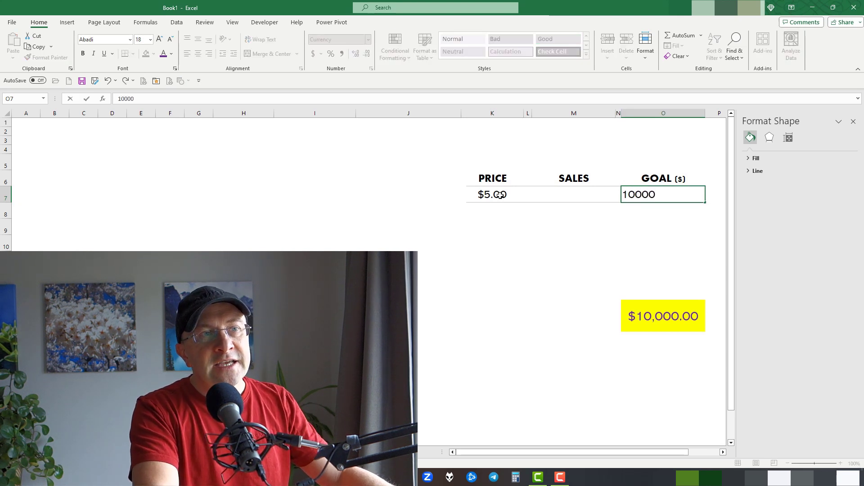
key(ctrl+Return)
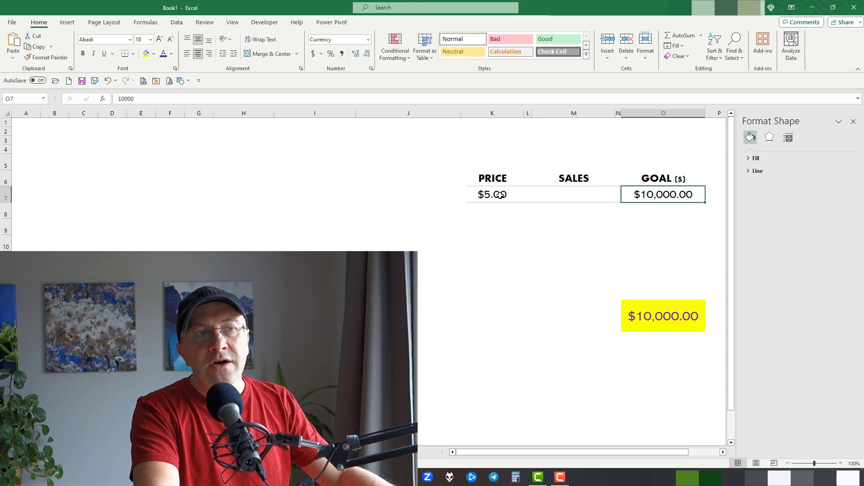
Calculate SALES in M7 as =O7/K7, giving 2,000.
key(Left)
key(Left)
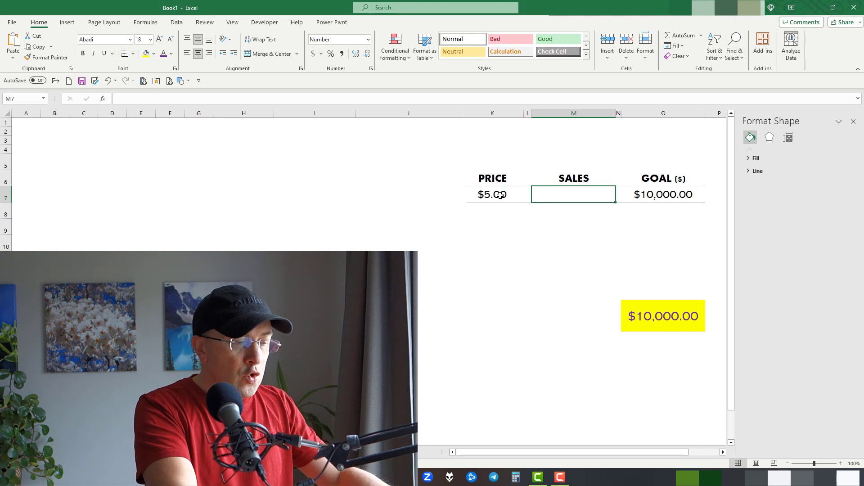
text(=)
key(Right)
key(Right)
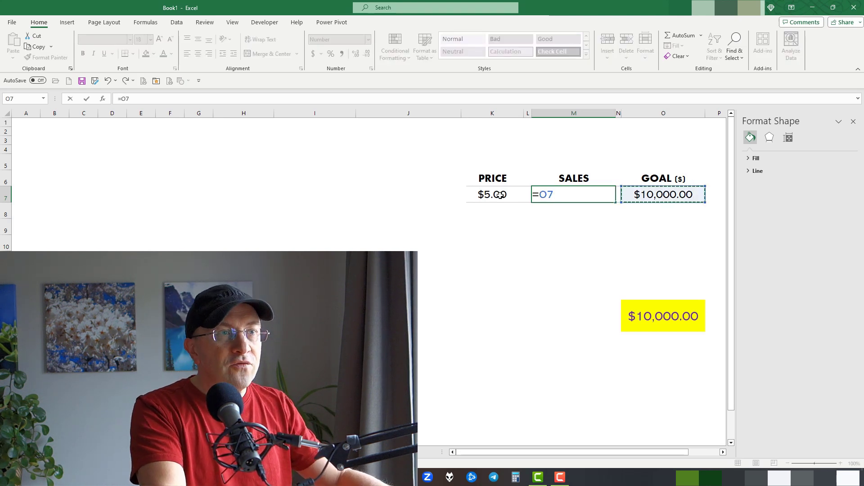
text(/)
key(Left)
key(Left)
key(Return)
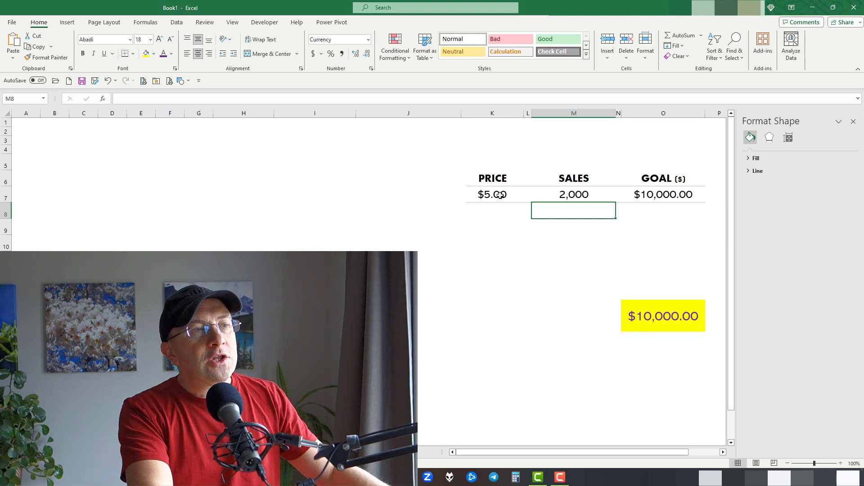
Change the price in K7 to $49.99, then $149.00, then $299.00, cutting sales to 200, 67 and 33.
key(Up)
key(Left)
key(Left)
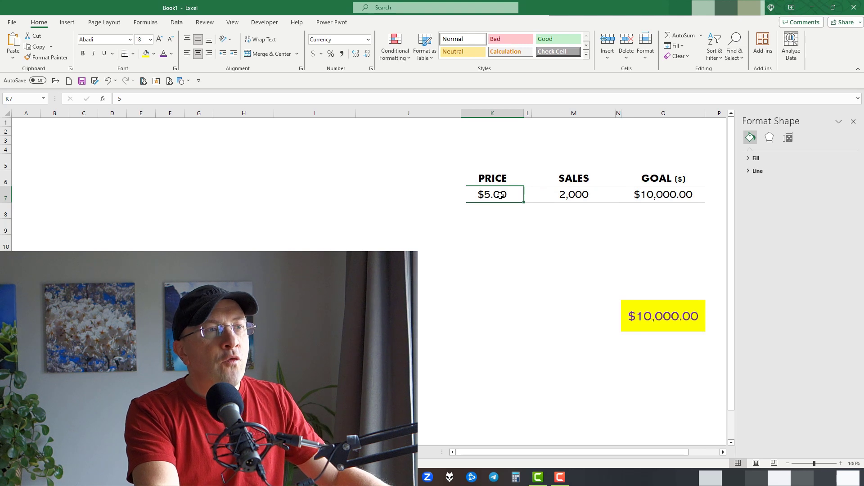
text(49.99)
key(Return)
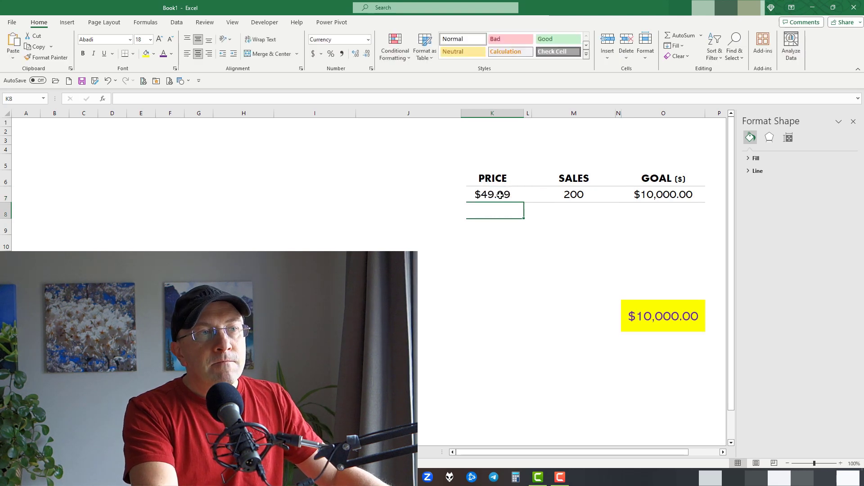
key(Up)
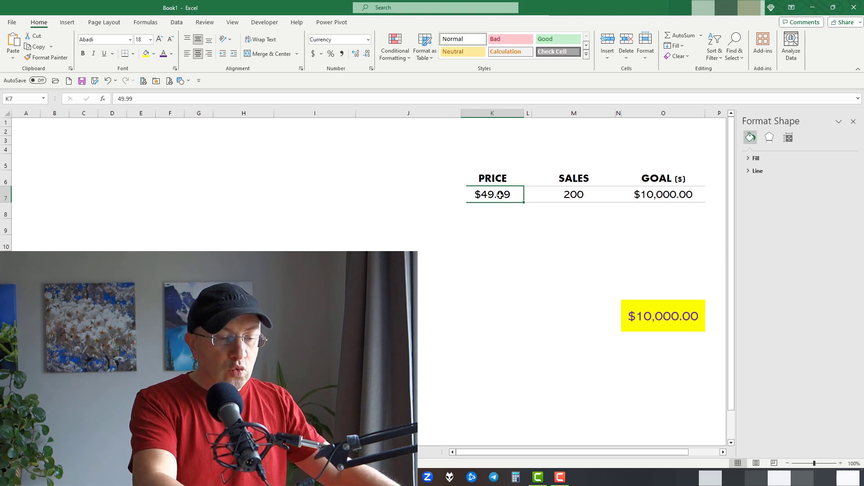
text(149)
key(Return)
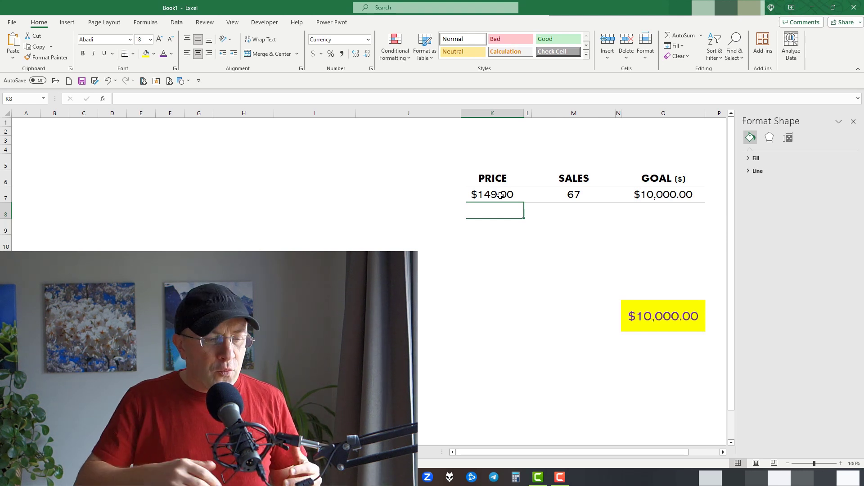
click(501, 195)
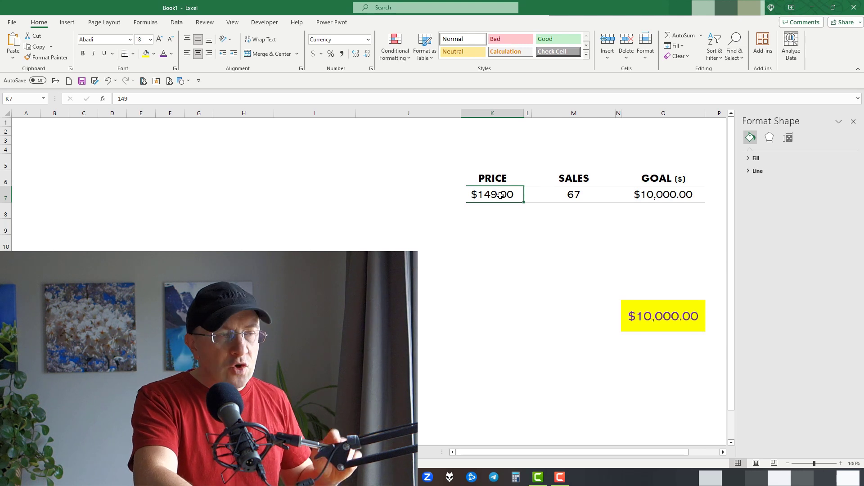
text(299)
key(Return)
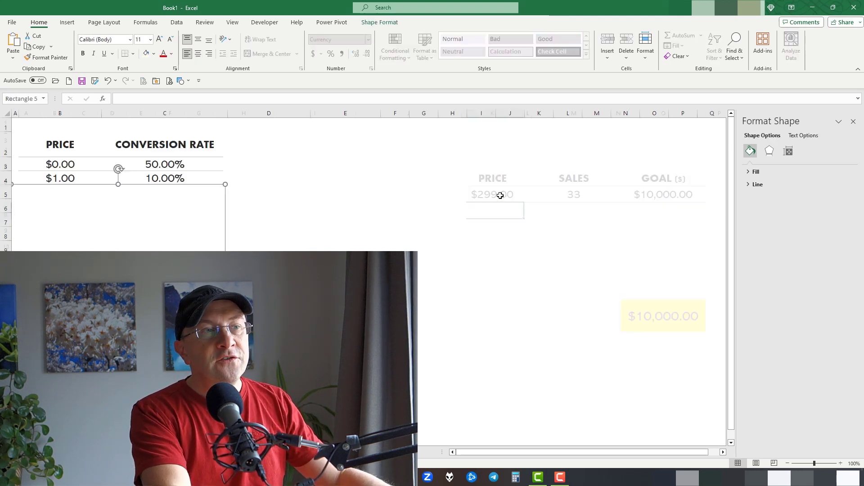
On the Conversions sheet, select the $0.00 price in cell B3.
click(81, 163)
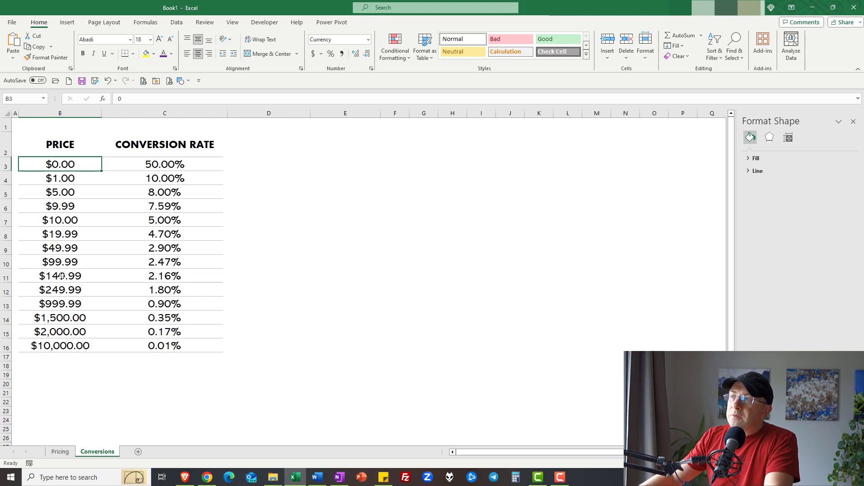
key(Down)
key(Down)
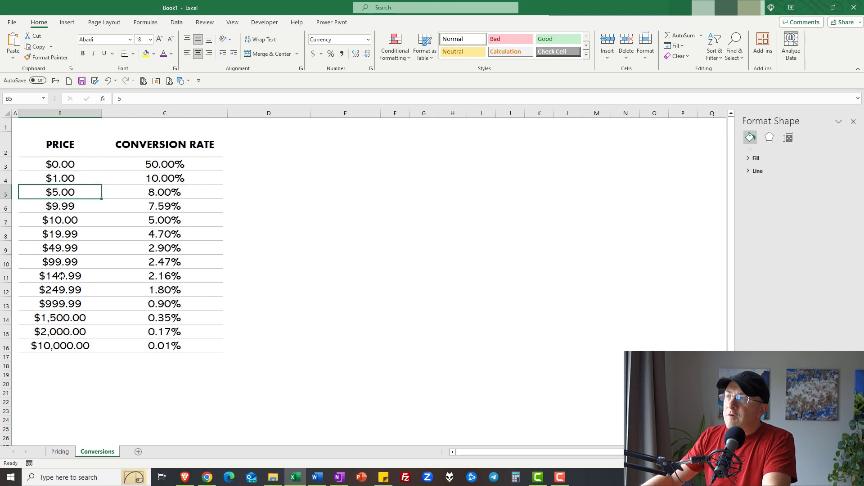
key(Down)
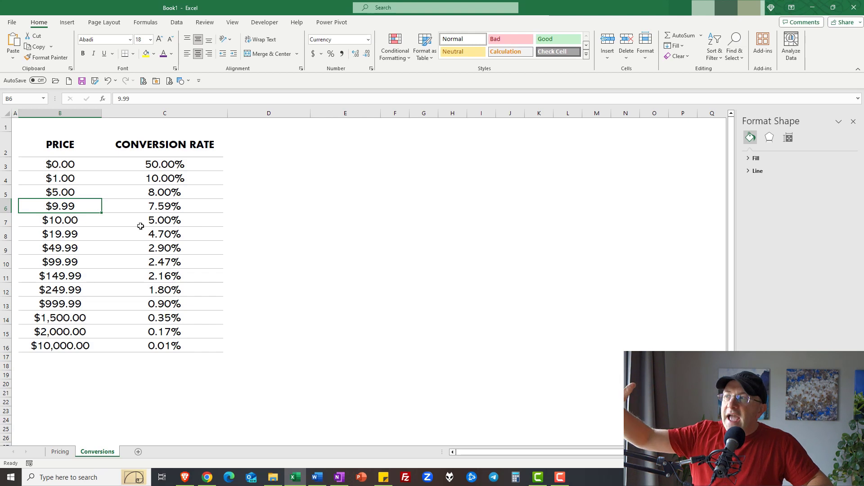
click(69, 348)
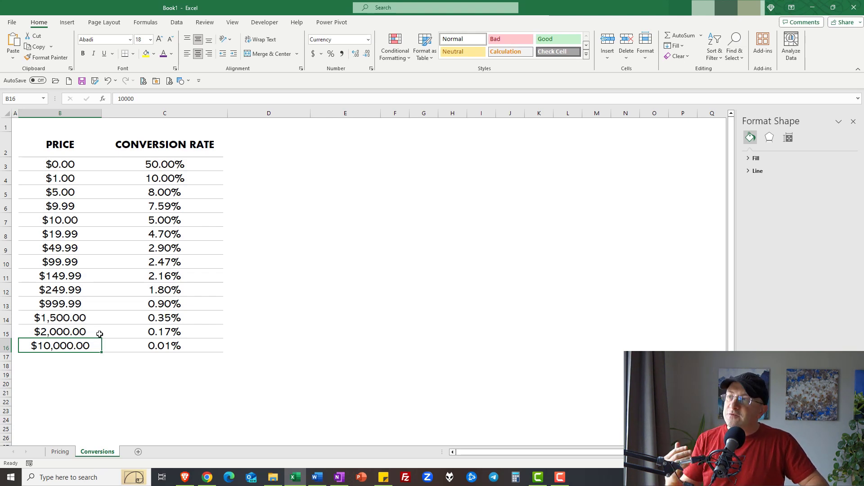
key(ctrl+z)
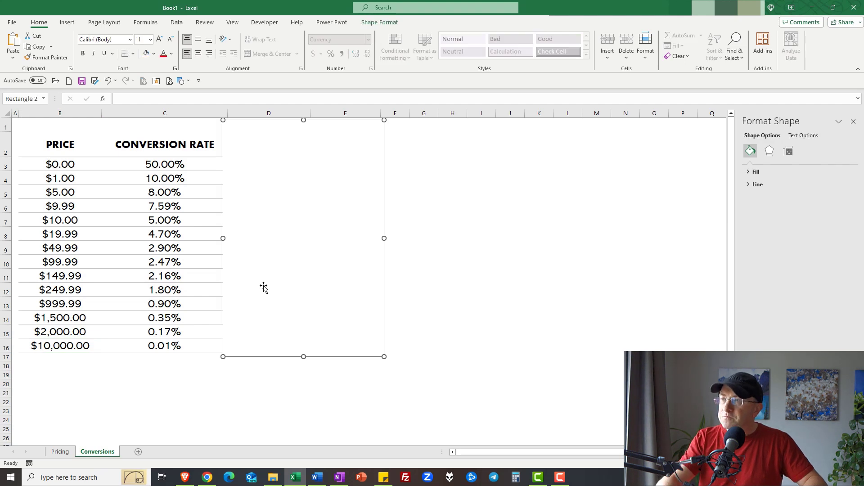
key(Delete)
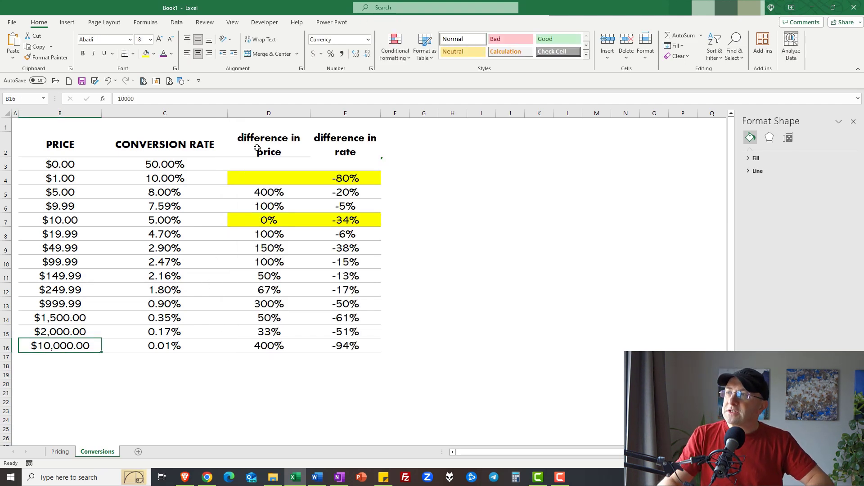
drag(259, 145, 239, 346)
click(238, 375)
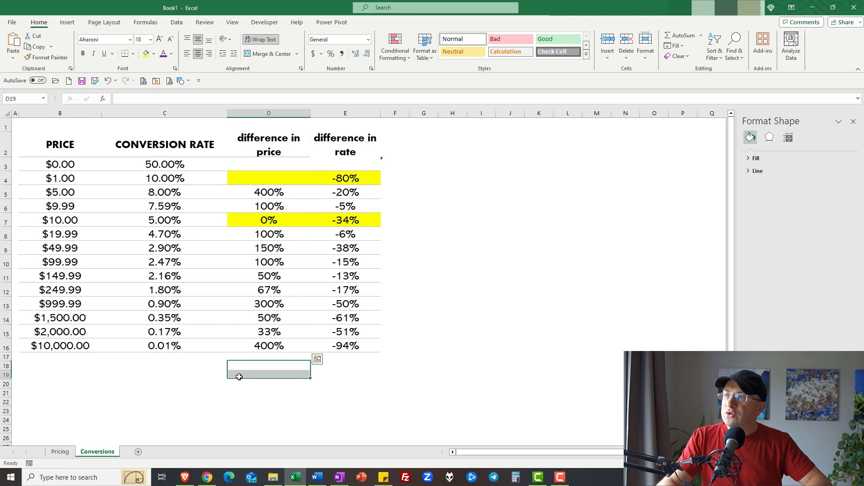
click(71, 194)
click(68, 180)
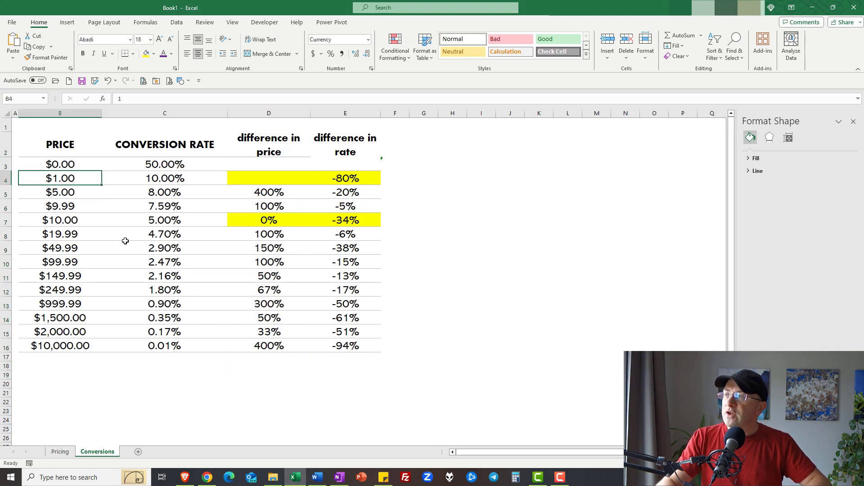
click(282, 196)
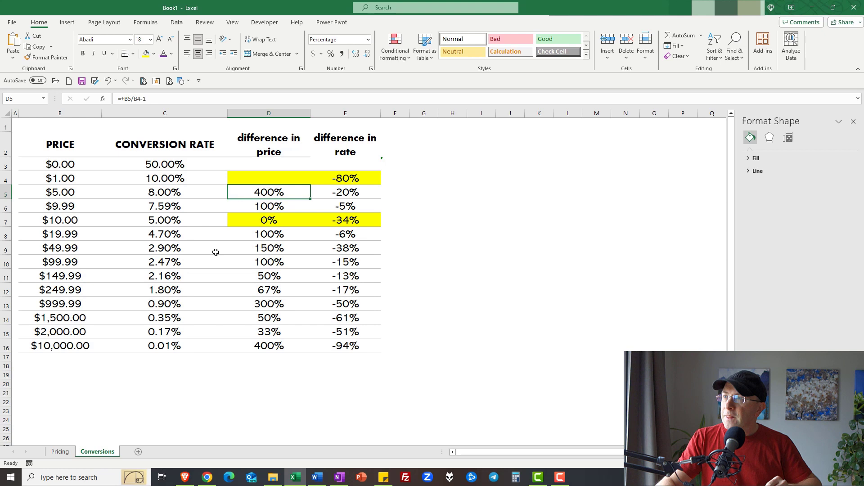
click(247, 206)
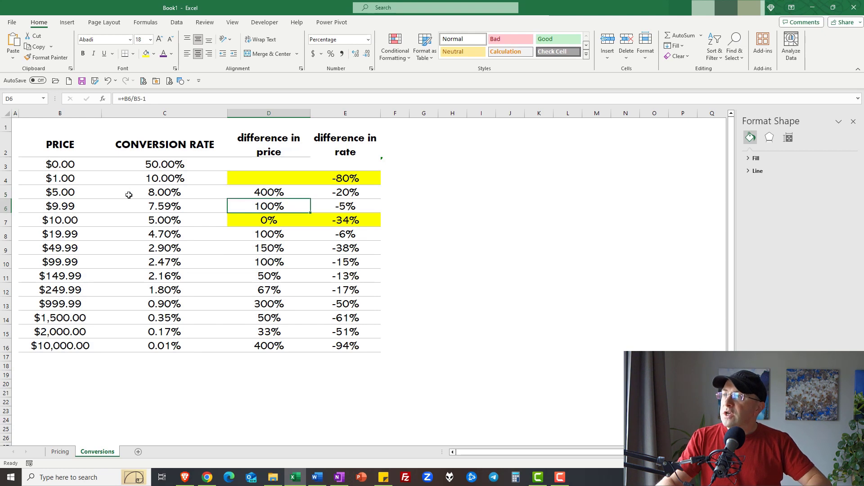
click(74, 200)
click(264, 206)
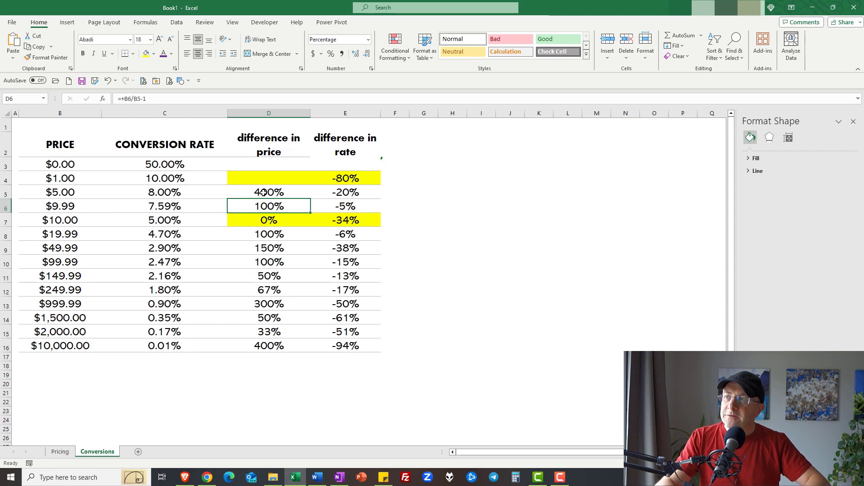
click(254, 176)
drag(255, 176, 315, 177)
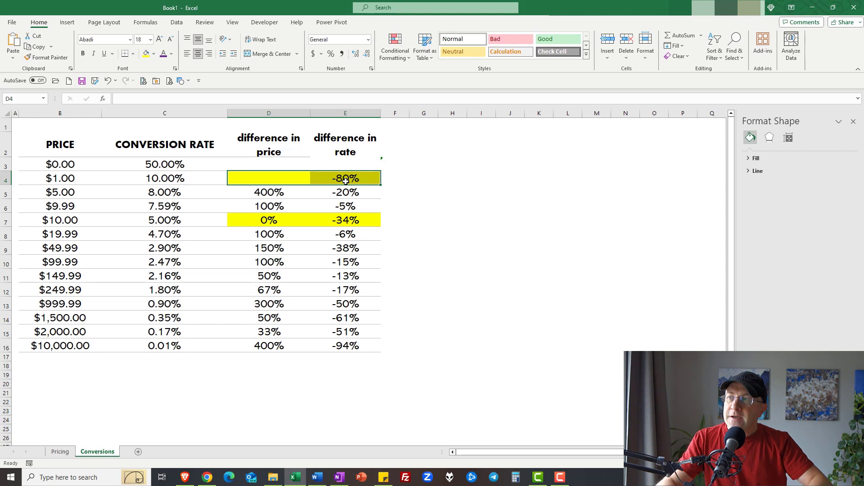
click(276, 191)
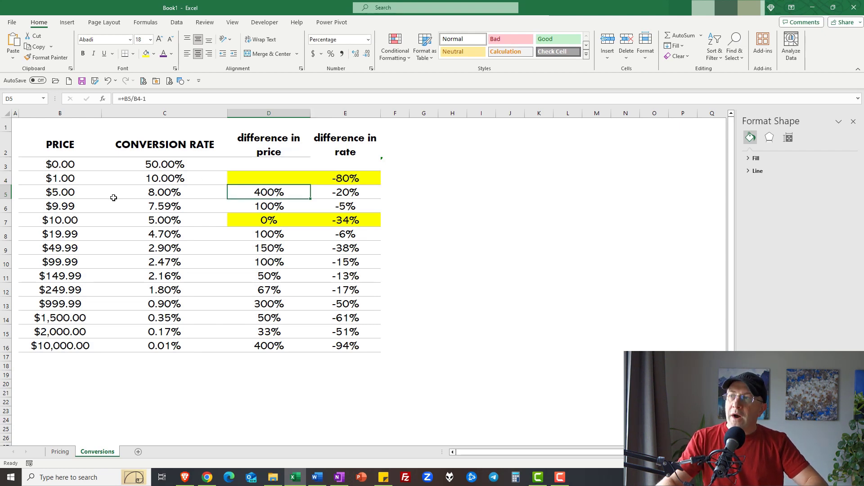
click(364, 196)
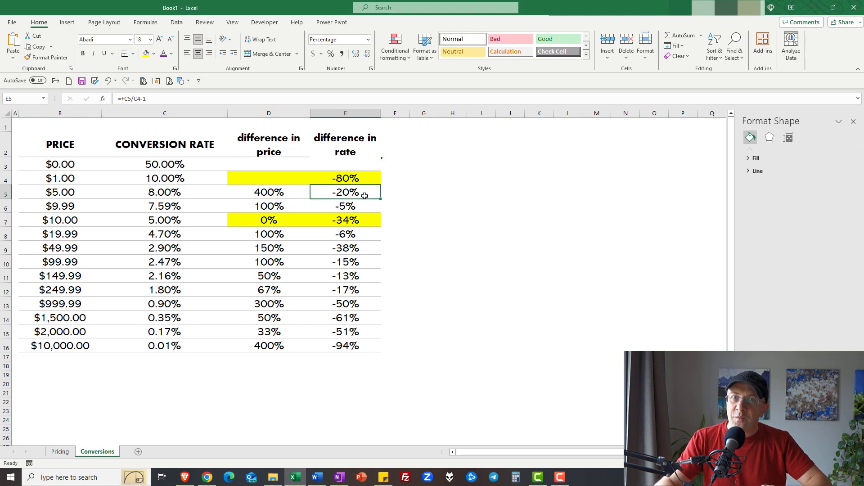
click(261, 208)
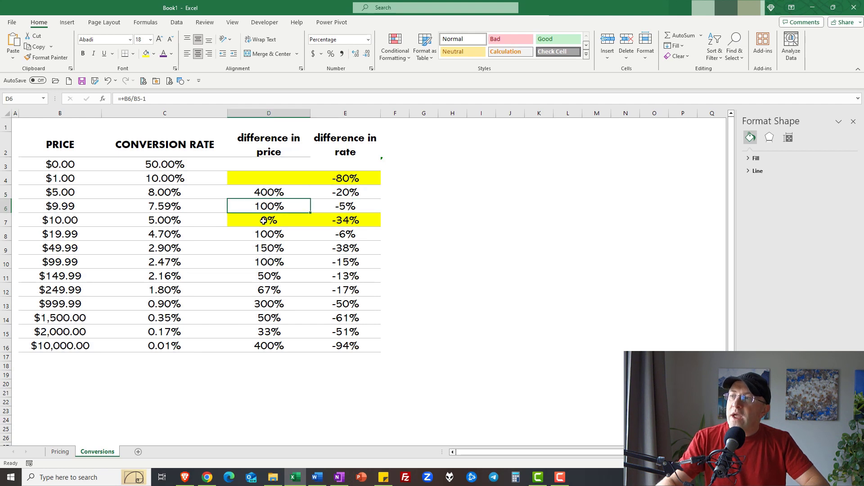
click(263, 219)
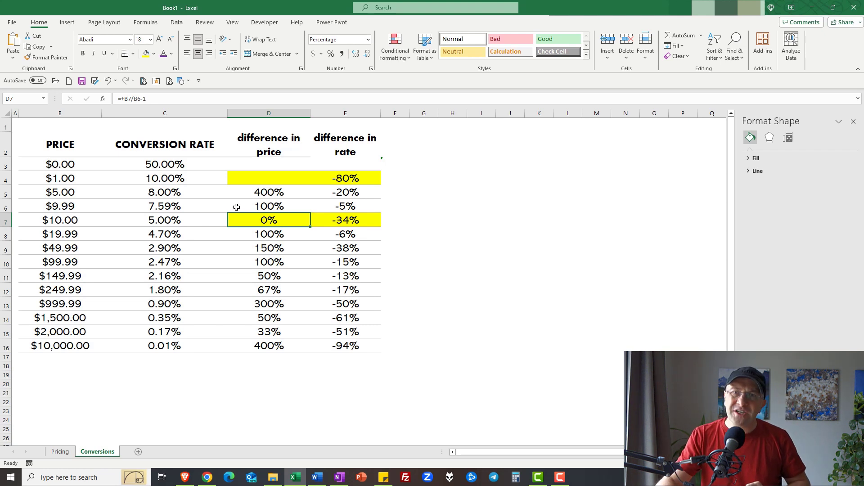
click(331, 218)
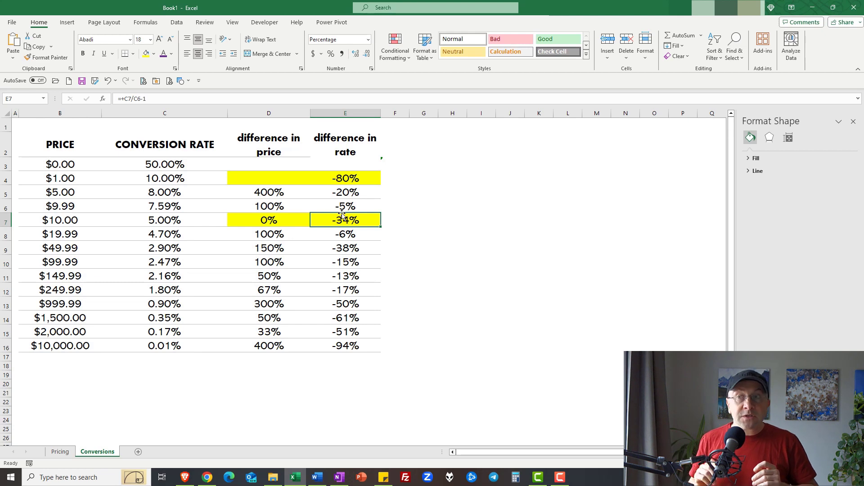
click(410, 197)
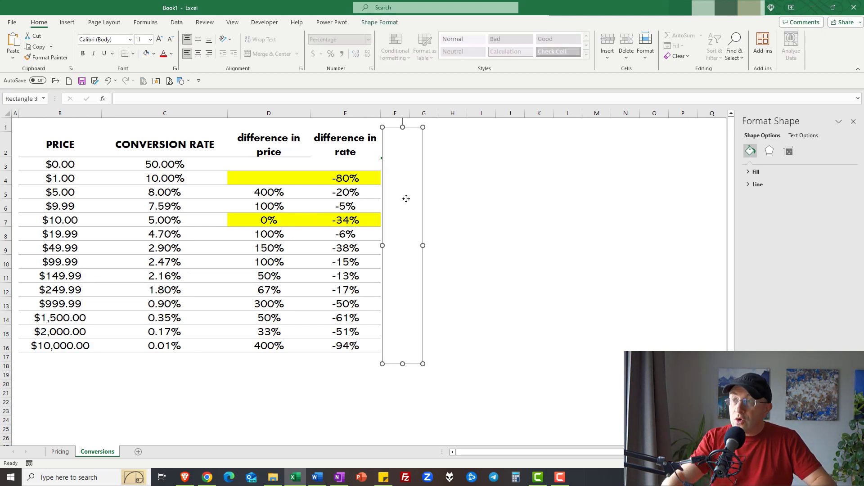
Delete the blank rectangle over column F and check the =10000/price formulas in F4 and F16.
key(Delete)
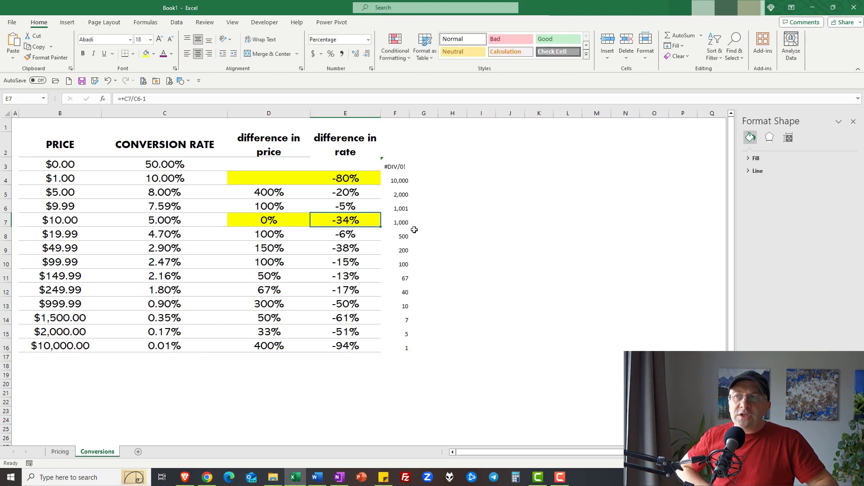
click(405, 180)
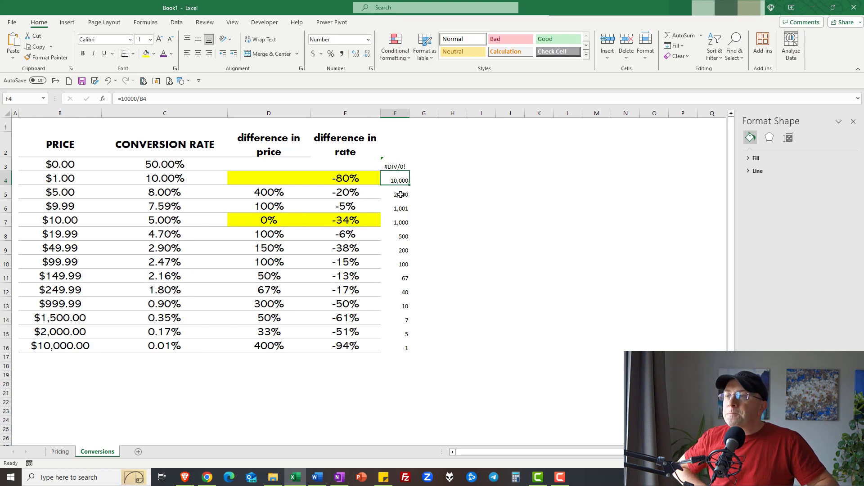
click(397, 350)
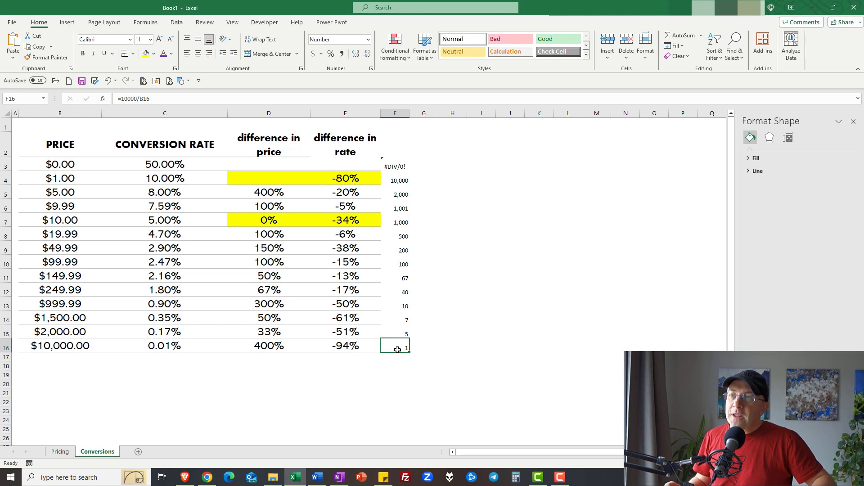
Delete the shape hiding the CONVERSION RATE chart and set its price axis maximum to 250.
click(541, 224)
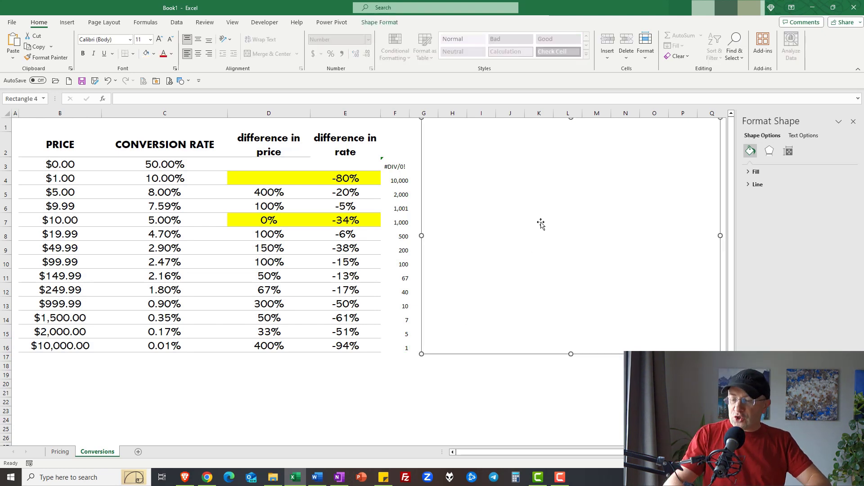
key(Delete)
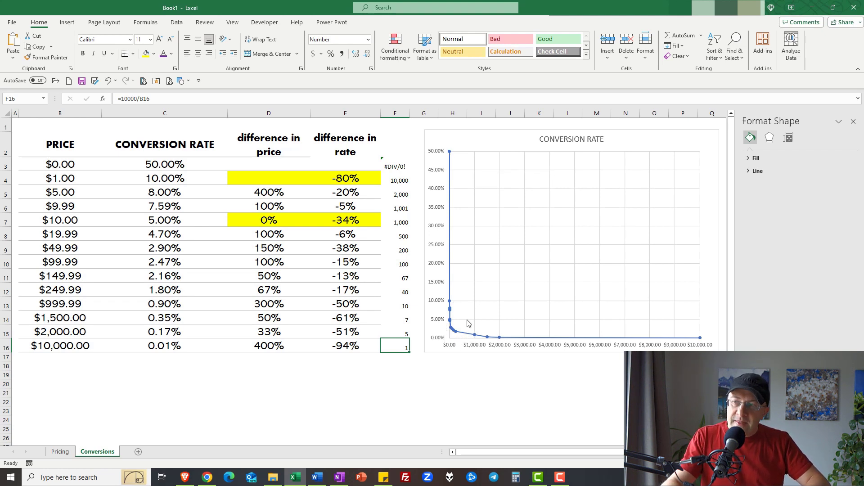
click(587, 288)
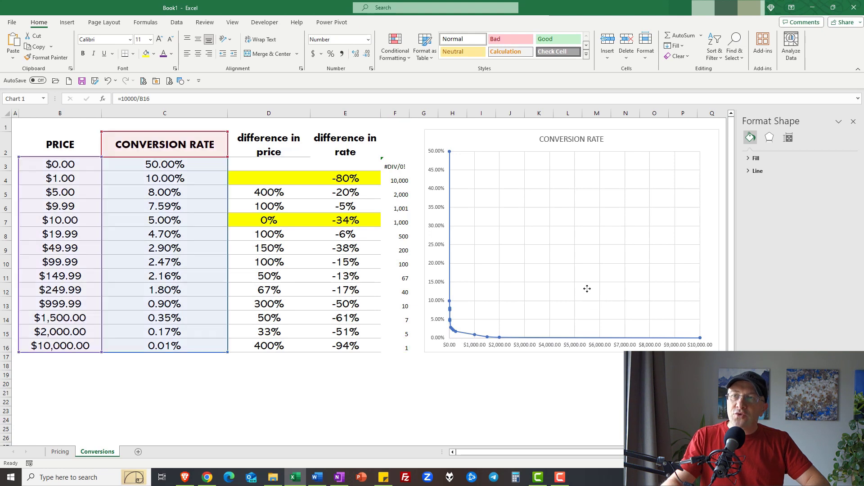
click(585, 345)
click(803, 205)
double_click(803, 204)
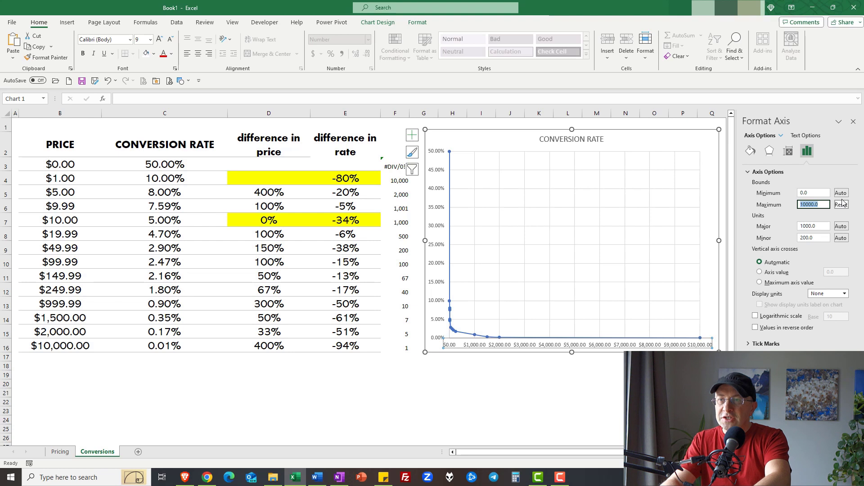
text(250)
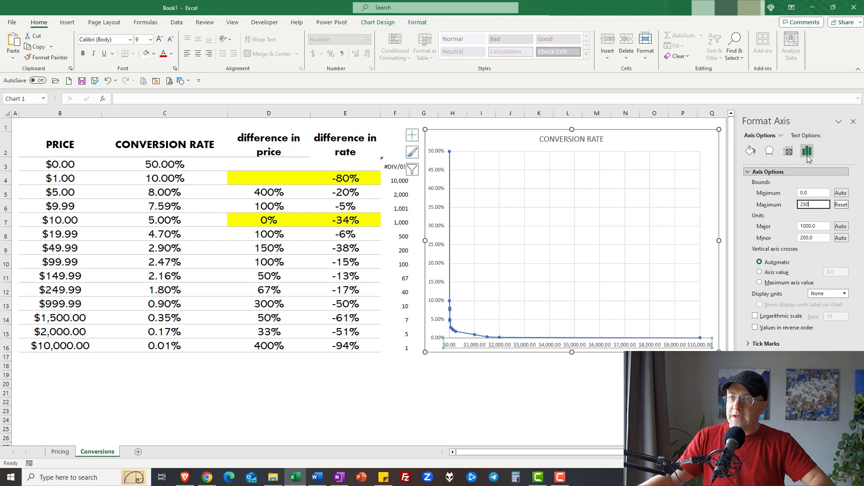
click(824, 227)
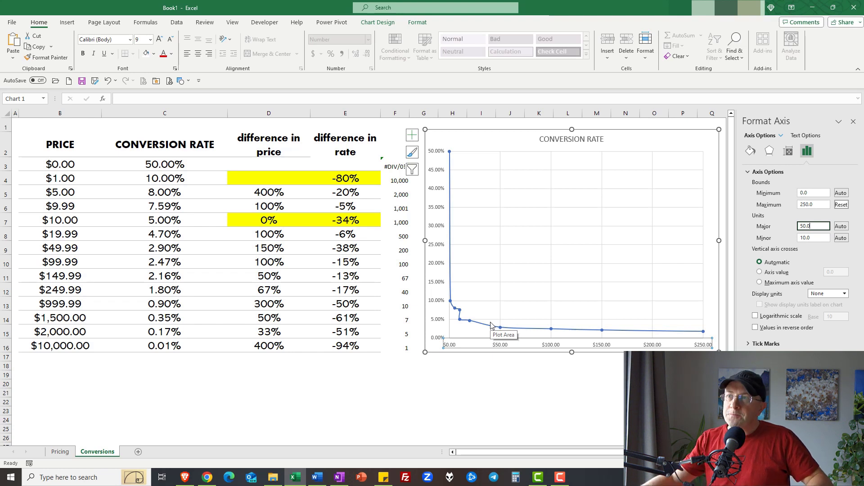
Set the conversion-rate axis maximum to 0.2 in Format Axis, then deselect the chart.
right_click(438, 259)
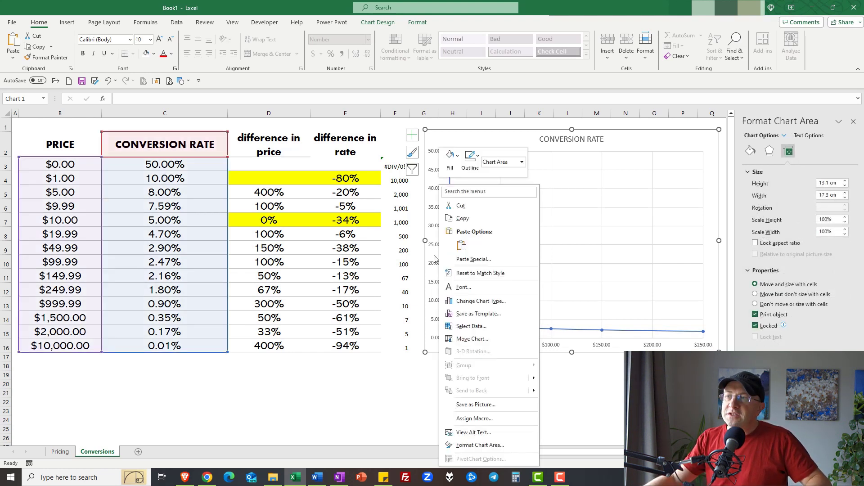
key(Escape)
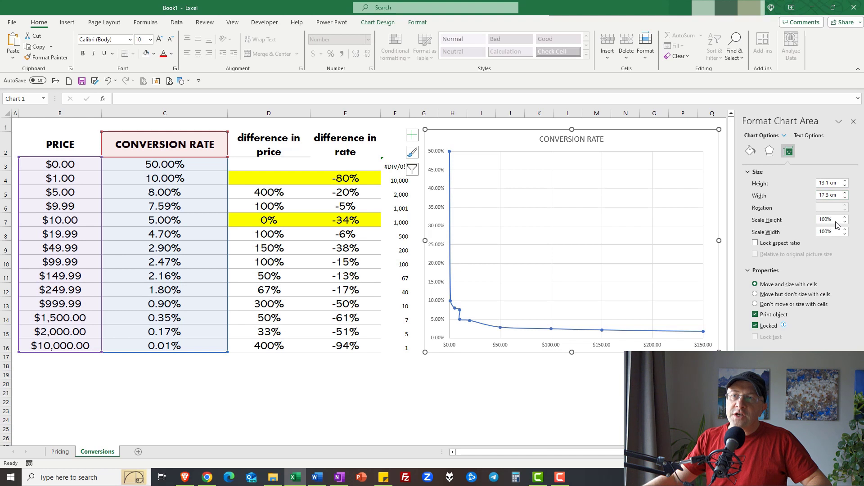
right_click(429, 260)
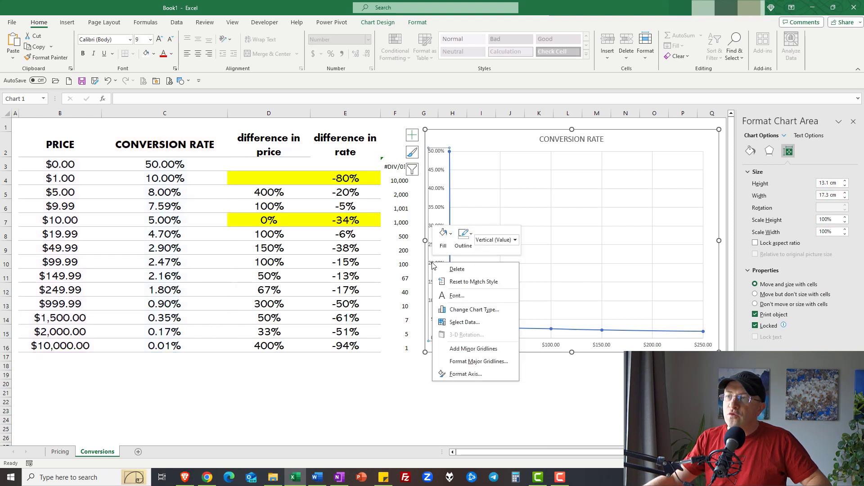
click(478, 378)
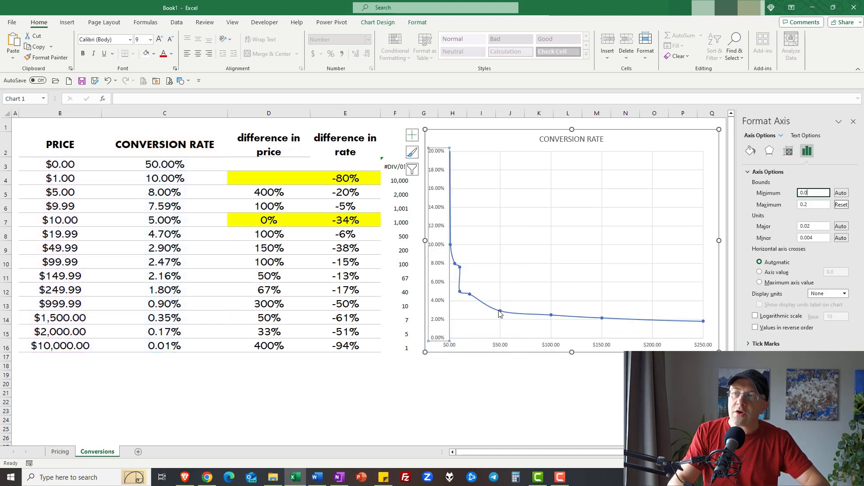
mouse_move(500, 313)
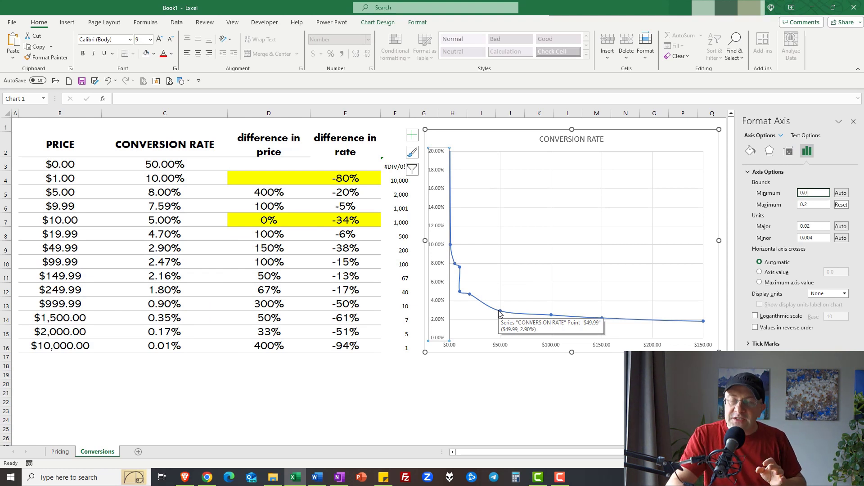
click(456, 392)
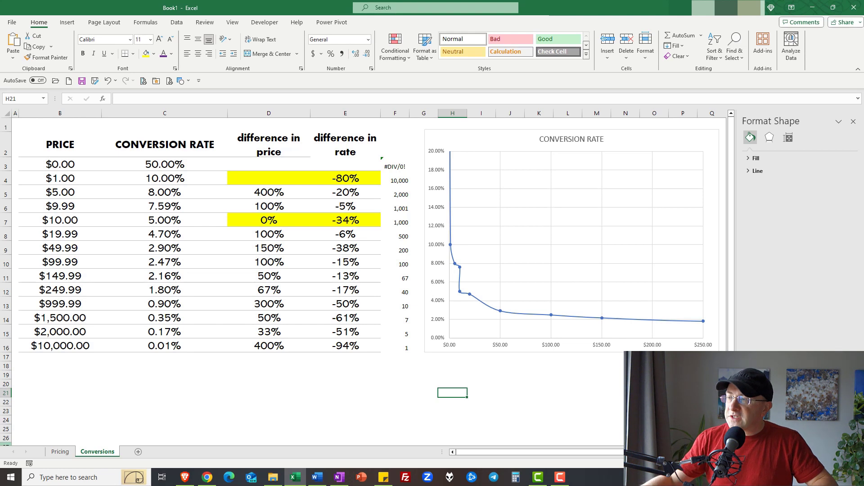
On the Pricing sheet, clear the price, sales and goal values in K7:O7.
click(66, 451)
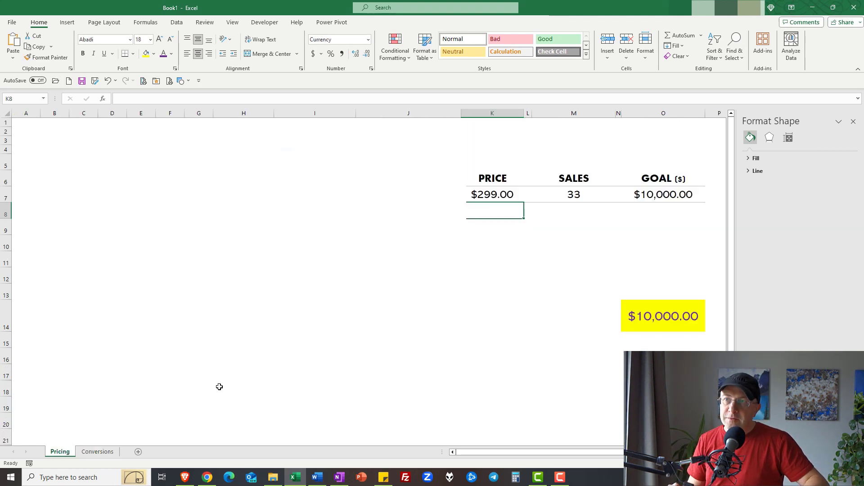
click(580, 210)
click(573, 194)
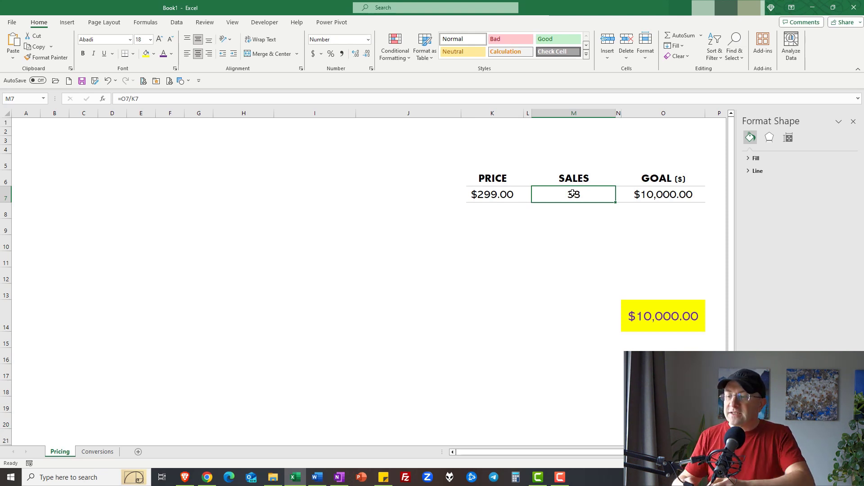
key(Left)
key(Left)
key(shift+Right)
key(shift+Right)
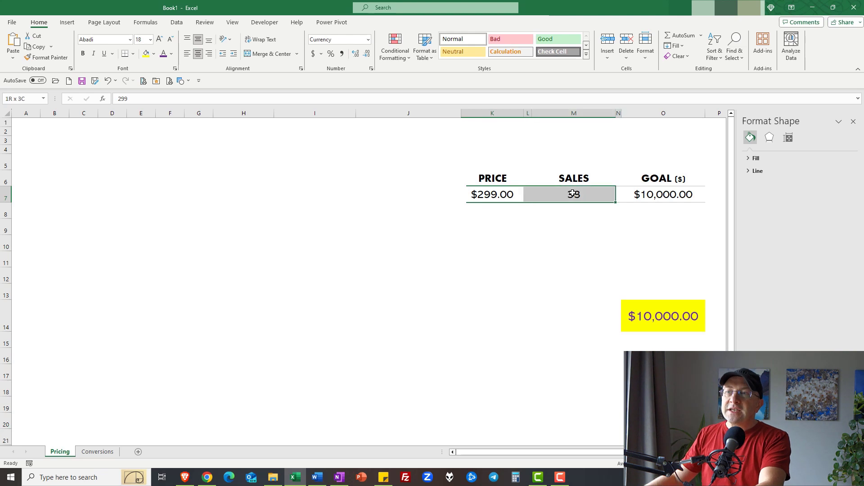
key(shift+Right)
key(shift+Right)
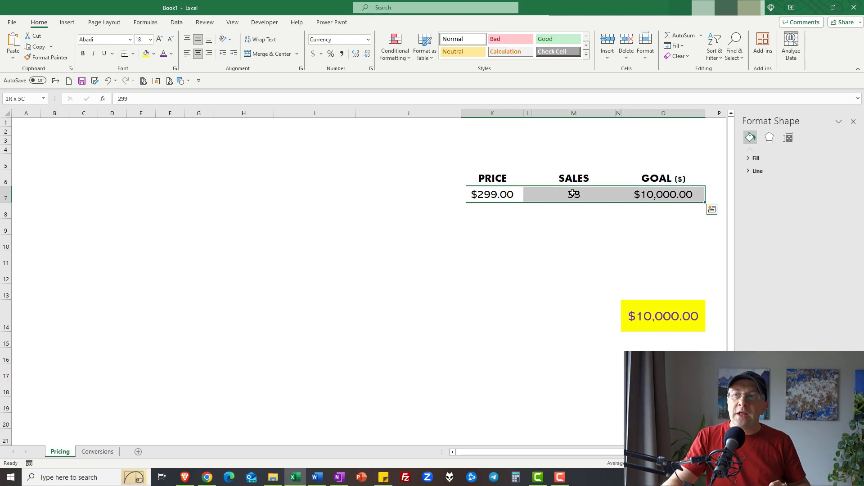
key(Delete)
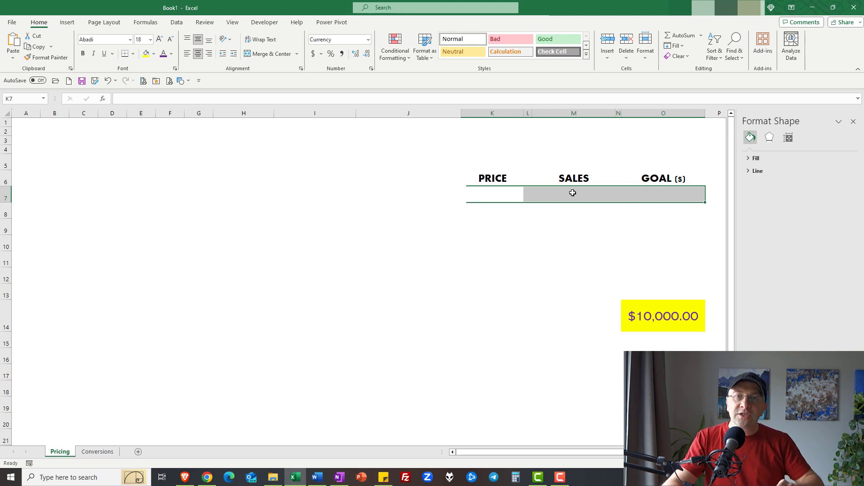
Review the REACH/TRAFFIC/SALE funnel layout, selecting and deselecting its divider line graphic.
click(584, 139)
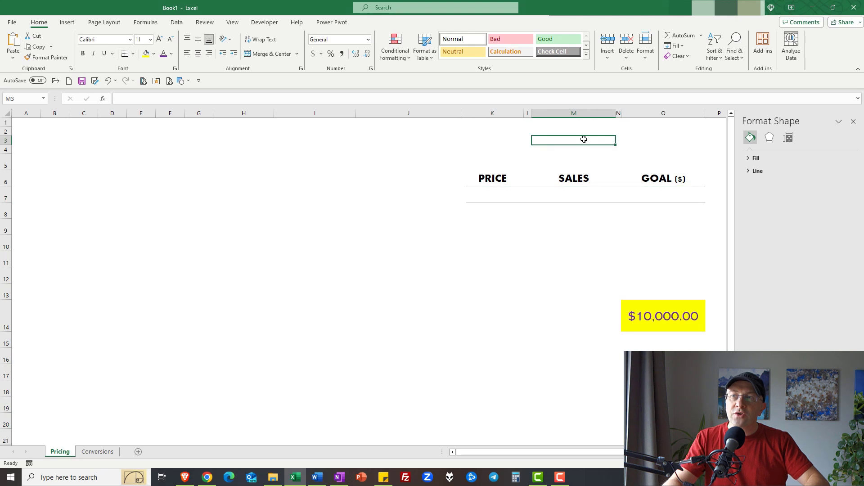
click(570, 282)
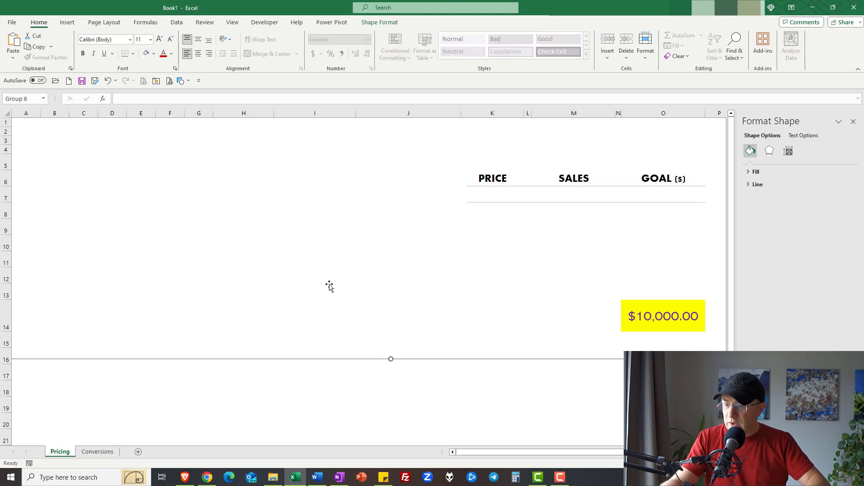
key(Escape)
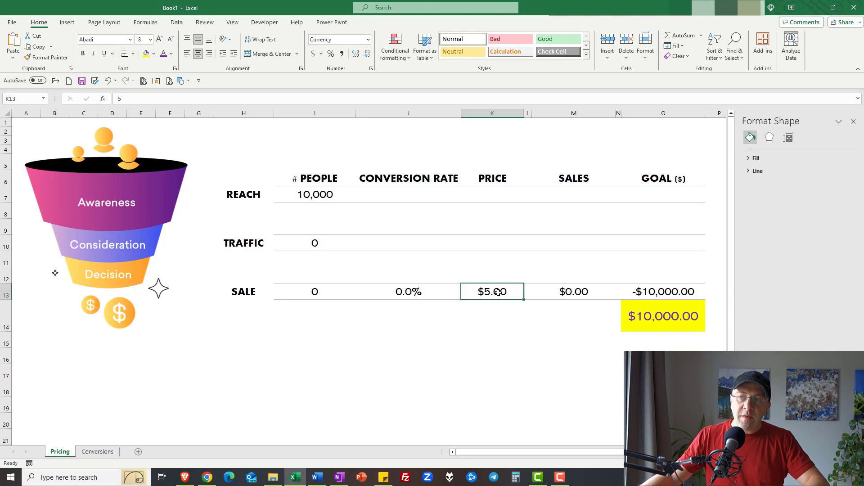
Enter 50% as the Reach conversion rate in J7, giving 5,000 Traffic, then show Conversions.
click(413, 192)
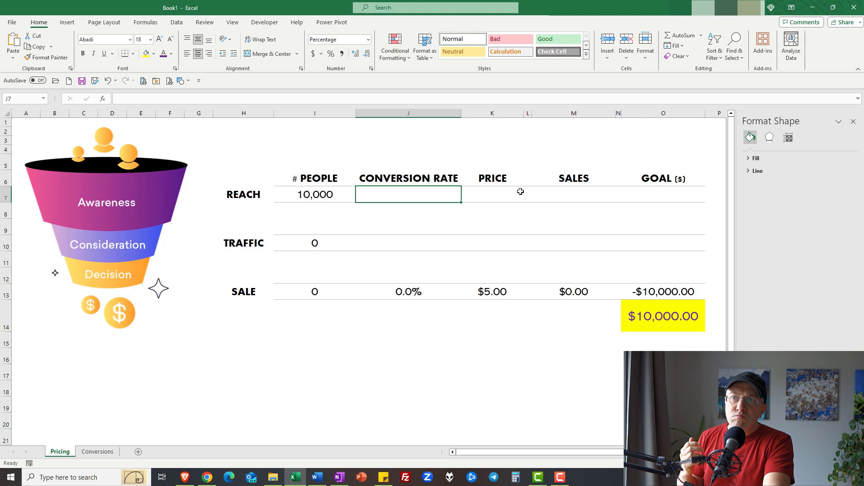
text(50%)
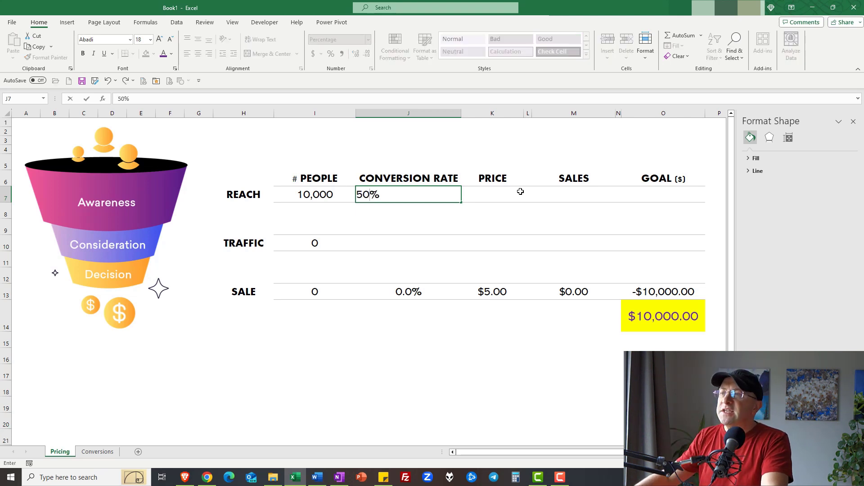
key(Return)
key(Down)
key(Left)
key(Down)
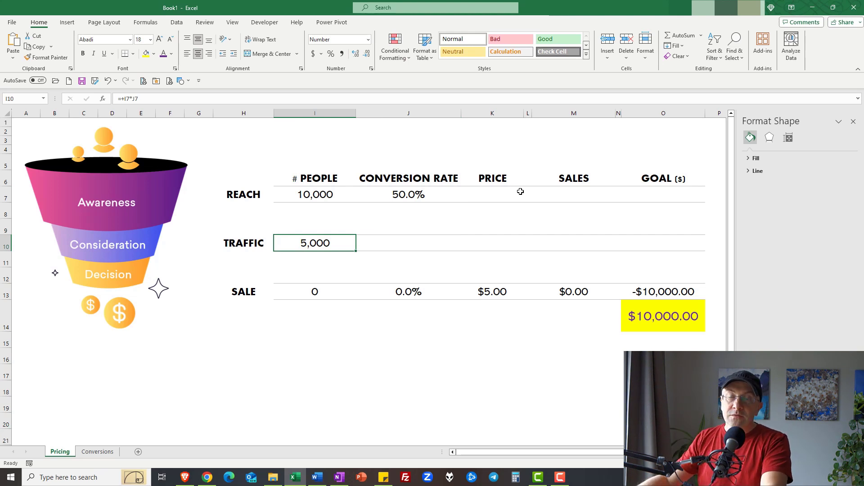
key(Right)
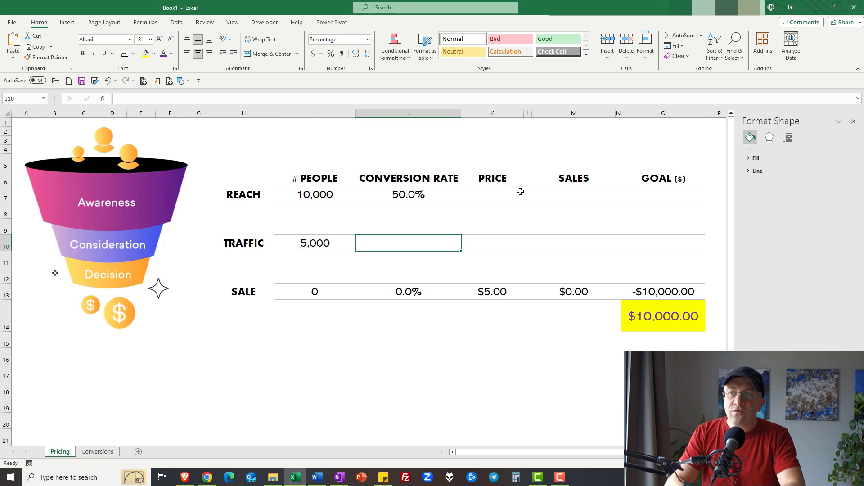
key(ctrl+Page_Down)
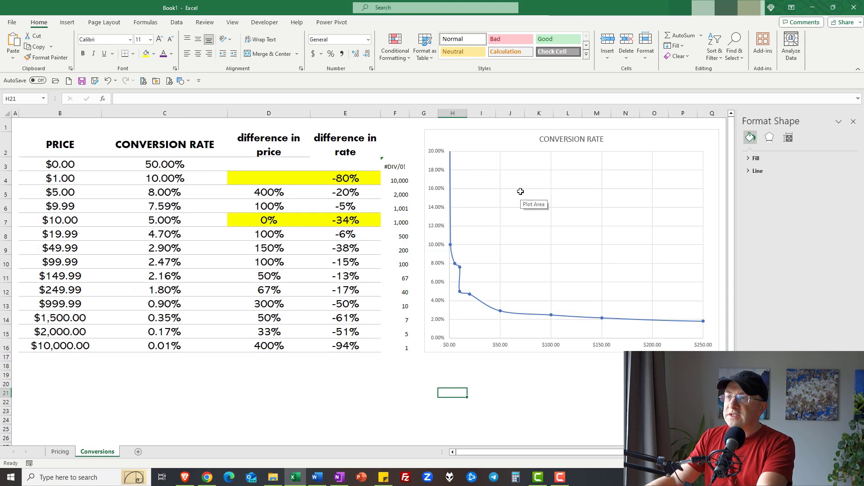
Return to the Pricing sheet with Ctrl+PageUp.
key(ctrl+Page_Up)
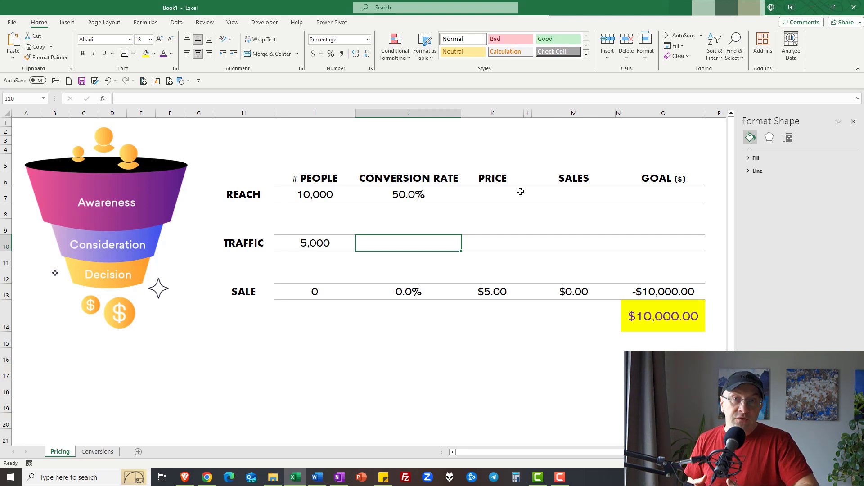
Set the Traffic conversion rate in J10 to 8%.
text(8%)
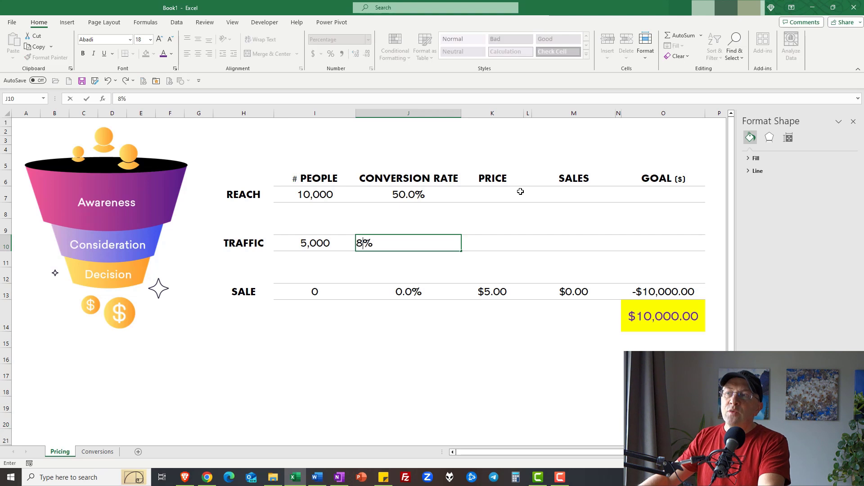
key(Return)
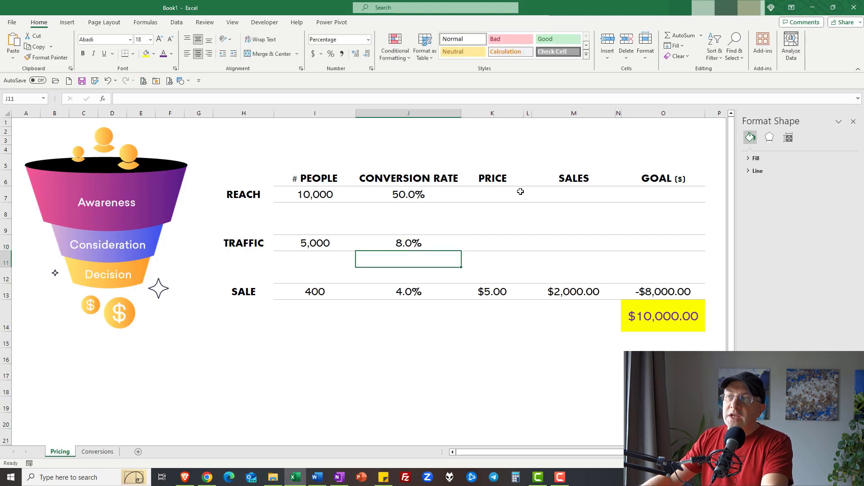
key(Up)
key(Up)
key(Up)
key(Up)
Step through the Reach, Traffic and Sale formulas and the $5.00 price to verify 400 sales.
key(Left)
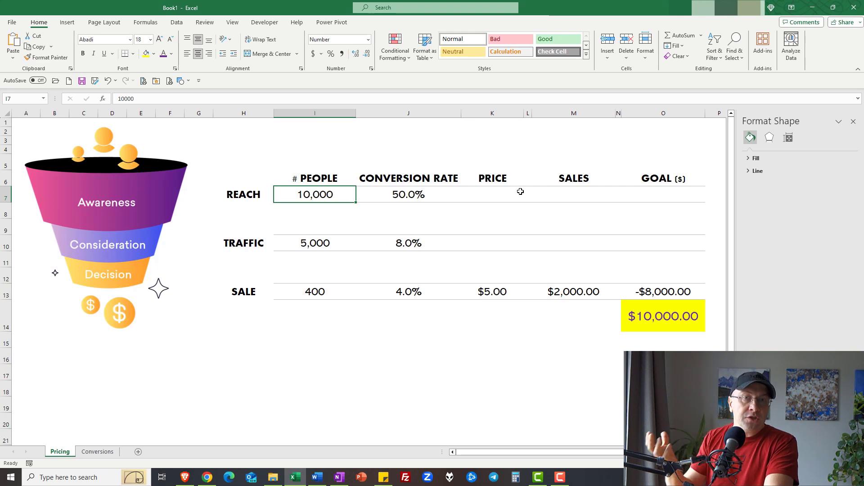
key(Down)
key(Down)
key(Down)
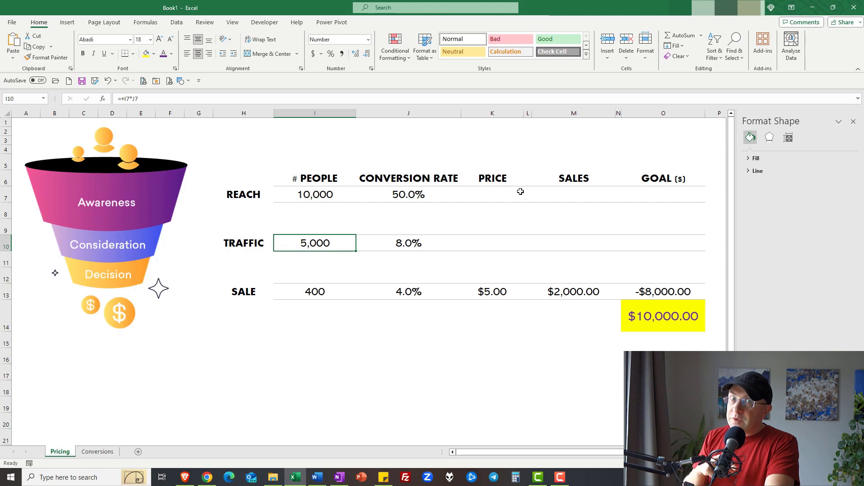
key(Down)
key(Down)
key(Down)
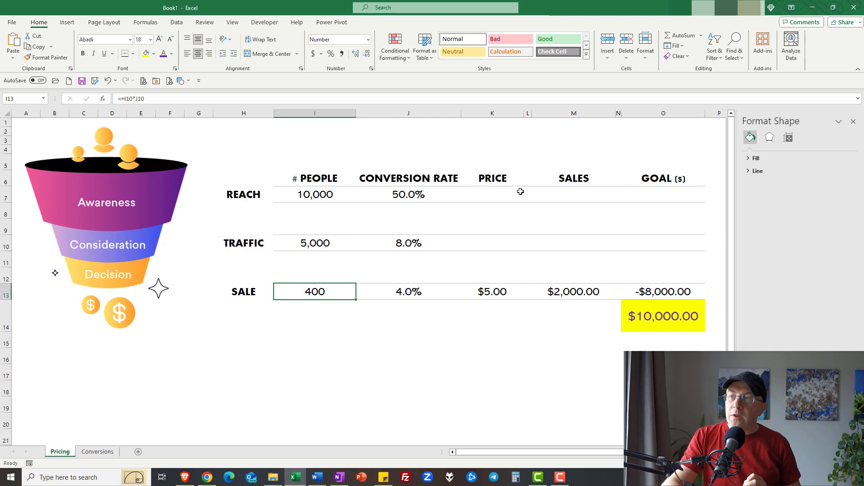
key(Right)
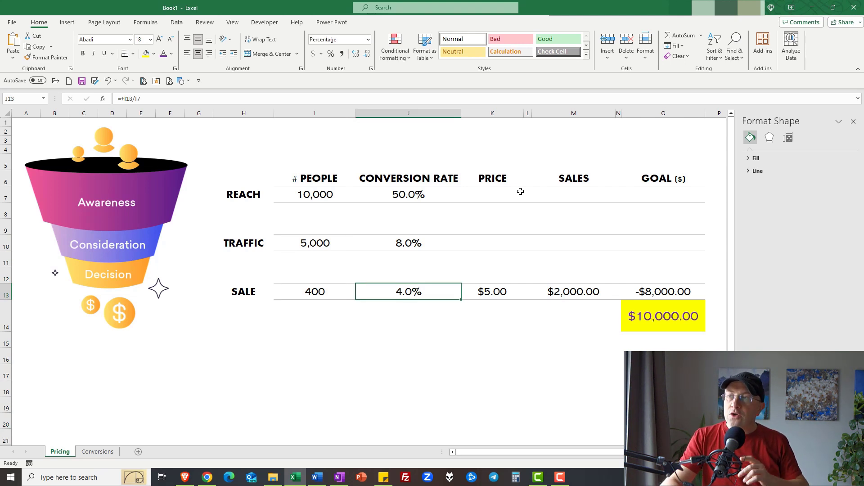
key(Right)
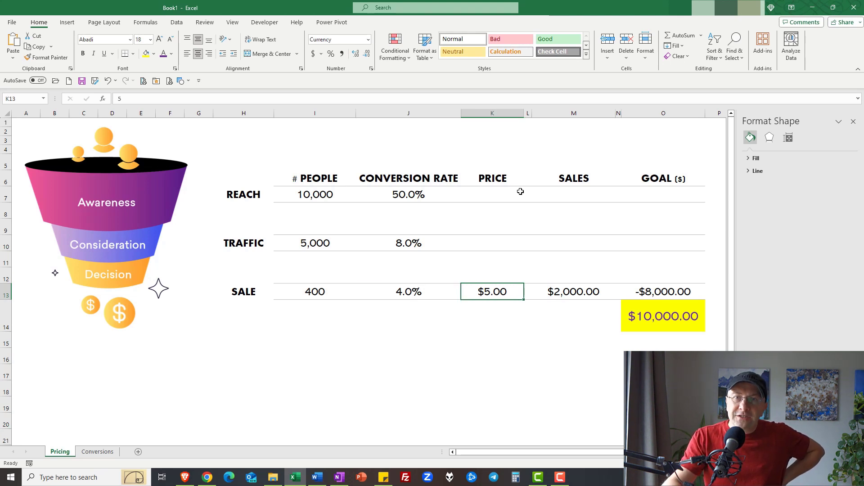
key(Right)
key(Right)
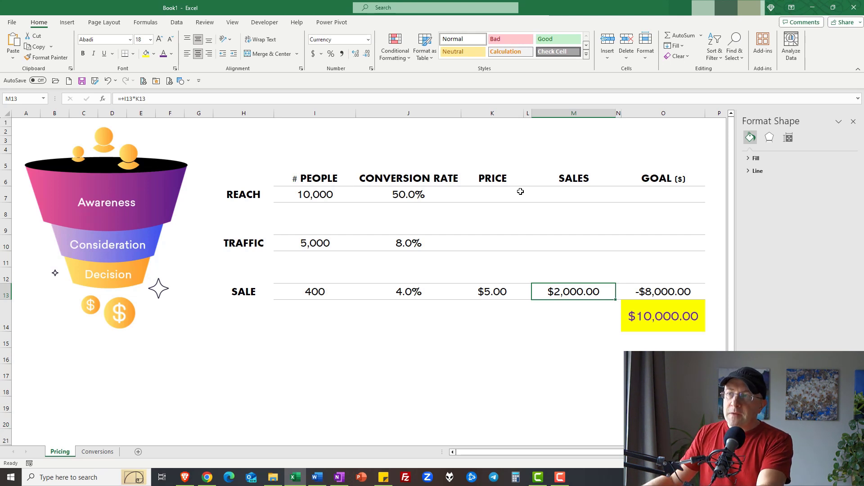
key(ctrl+Page_Down)
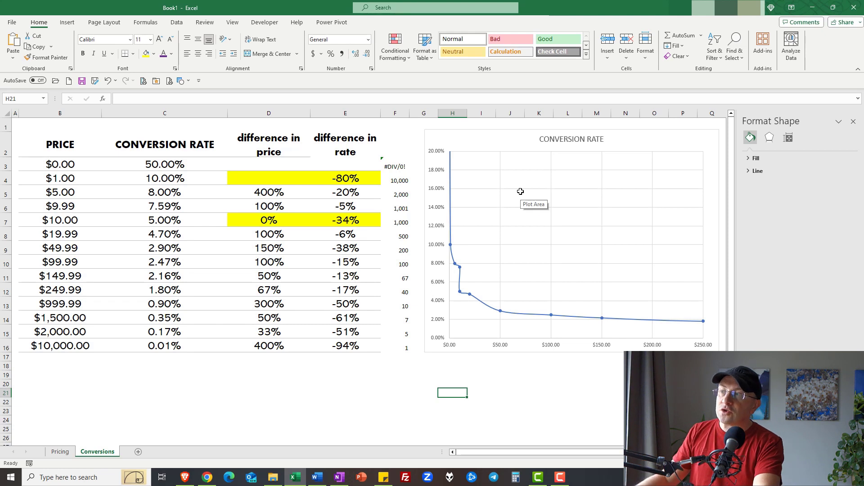
key(ctrl+Page_Up)
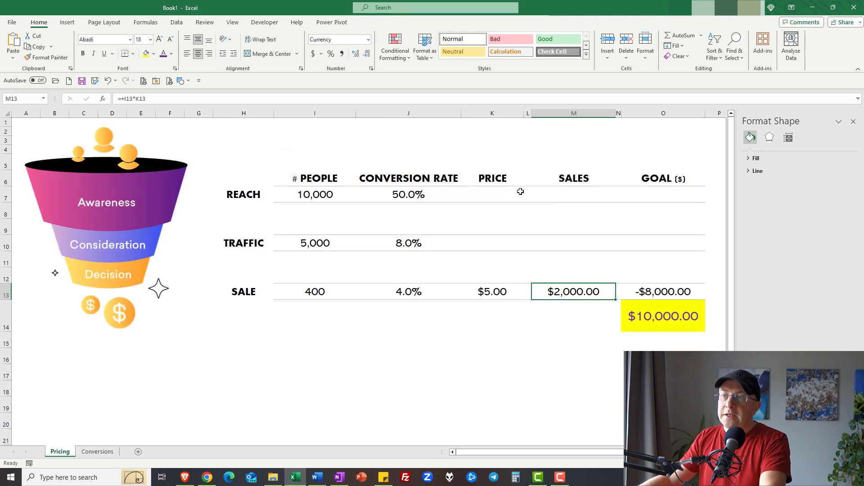
key(Left)
key(Left)
key(Left)
key(Left)
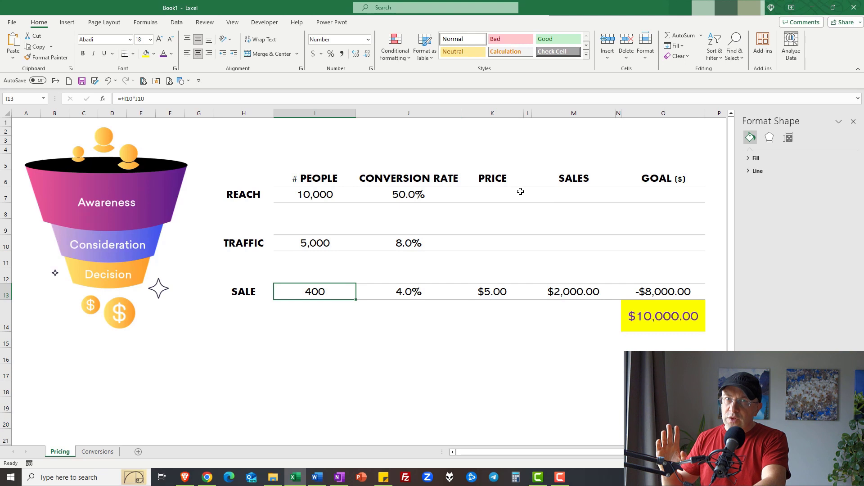
key(Right)
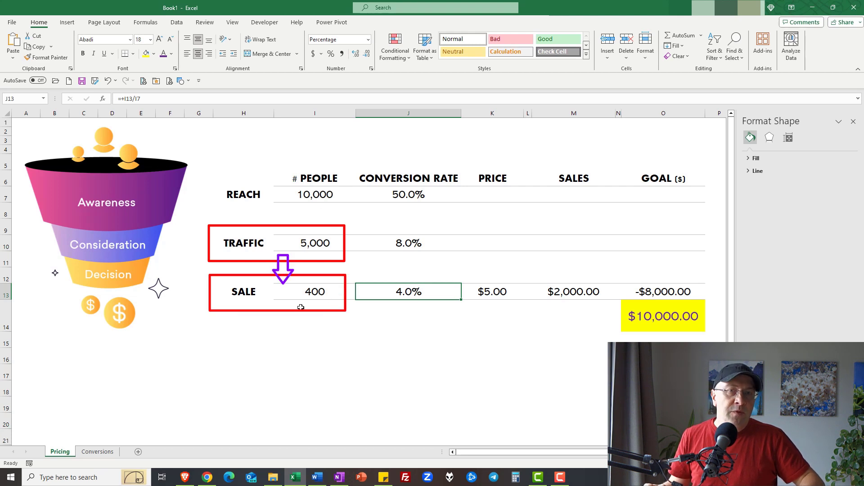
key(Right)
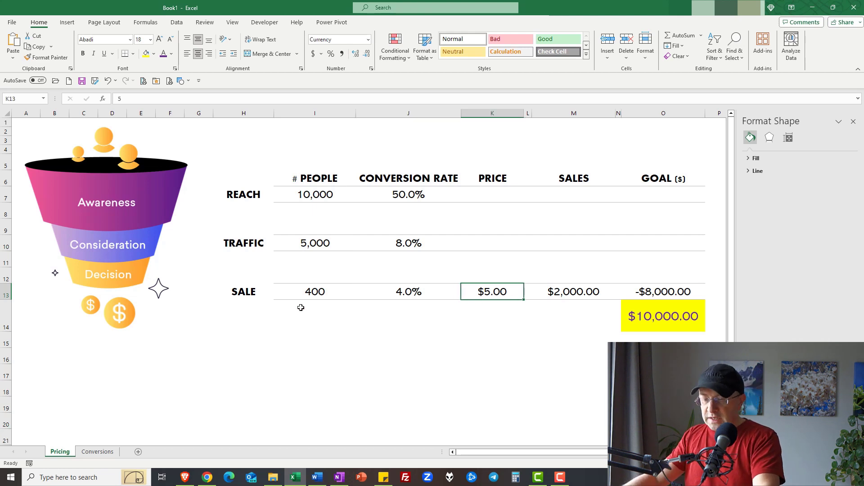
text(49.99)
key(Left)
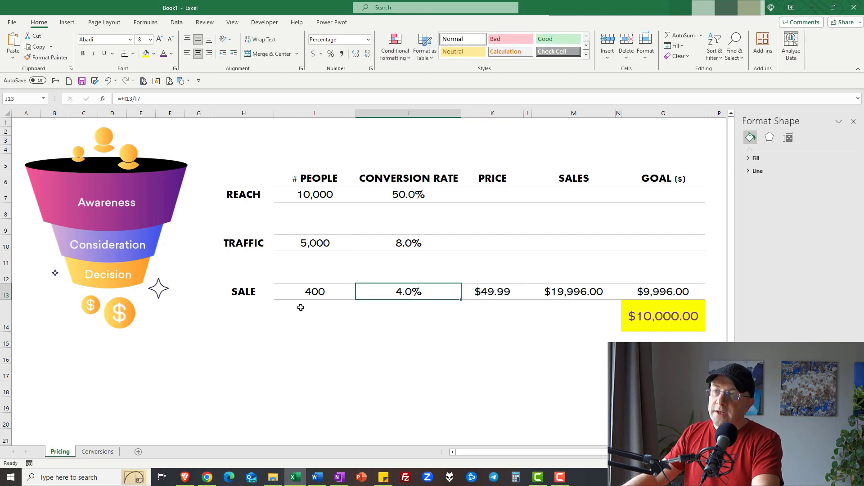
key(Up)
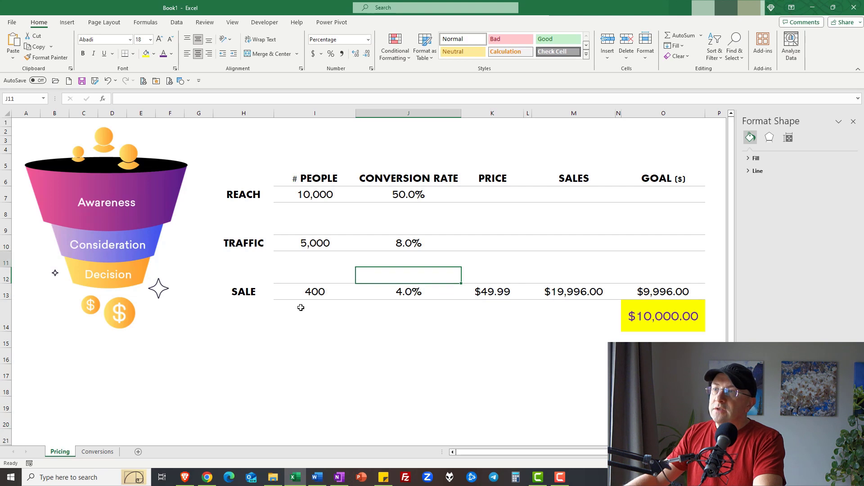
key(Up)
key(Up)
key(Up)
key(Up)
key(Up)
text(35)
key(Return)
key(Down)
key(Down)
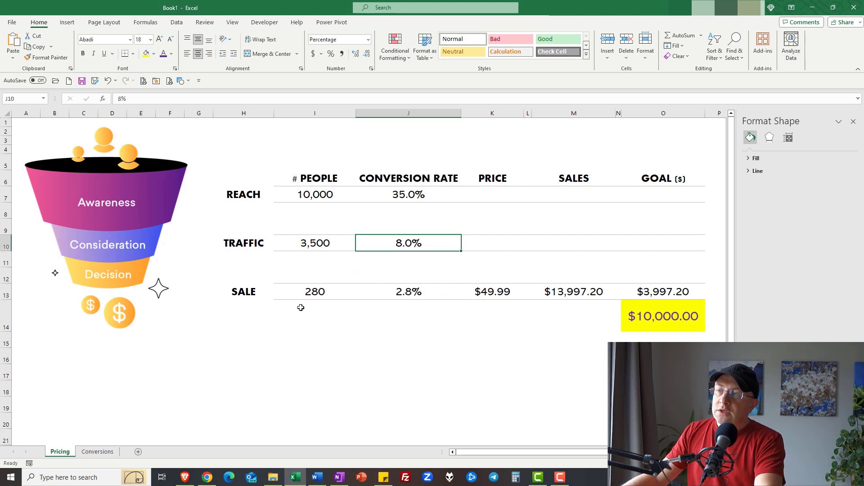
text(2.8)
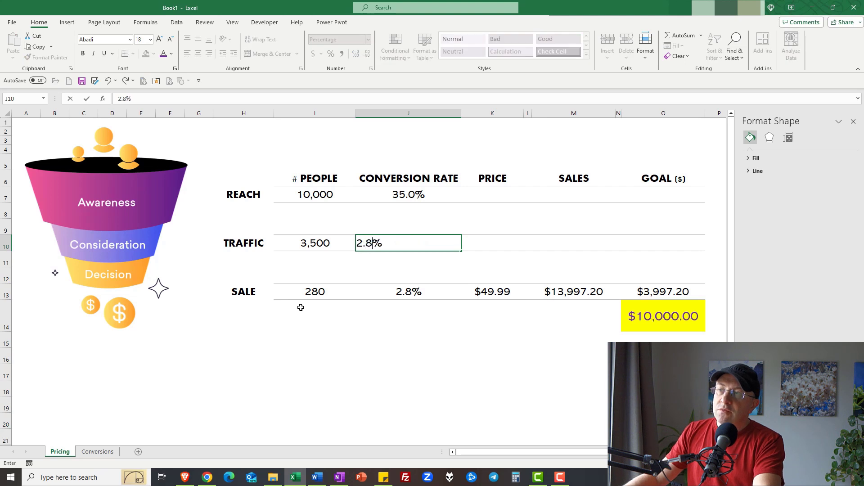
key(Return)
key(Down)
key(Down)
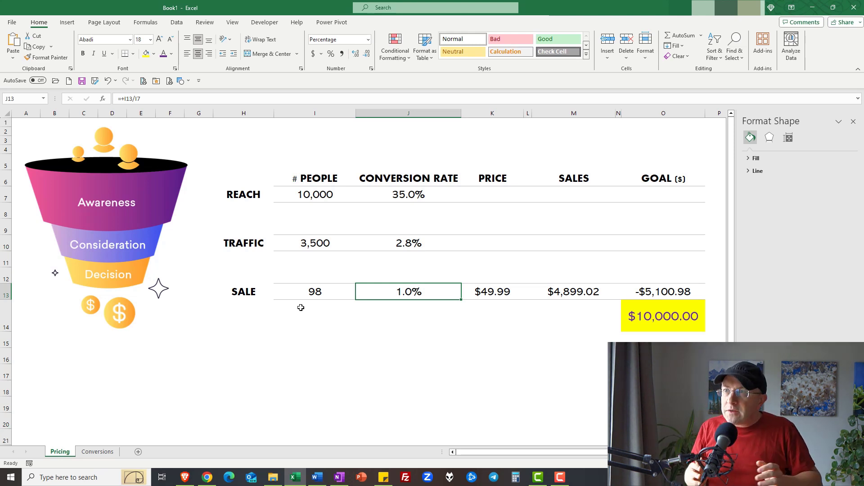
key(Up)
key(Up)
key(Up)
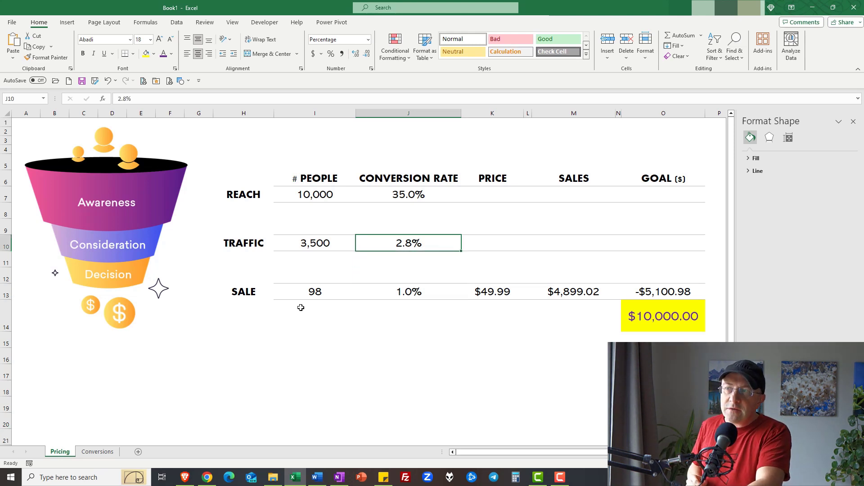
key(Right)
key(Down)
key(Down)
key(Down)
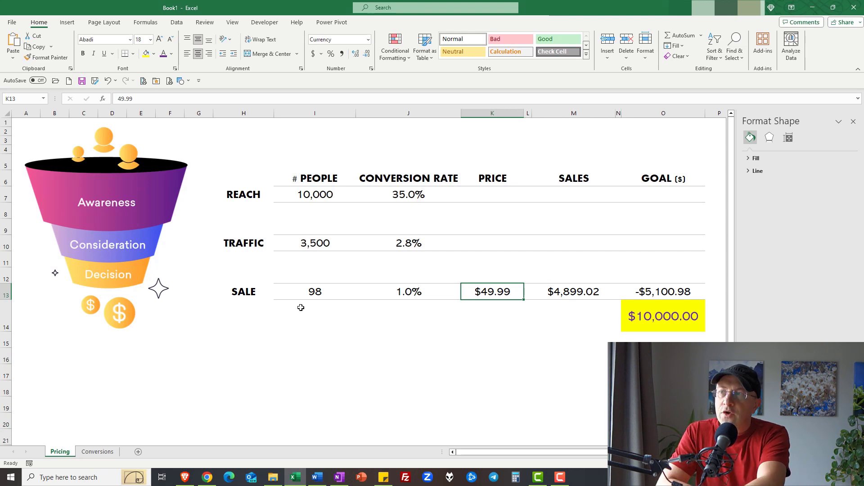
key(Up)
key(Up)
key(Up)
key(Up)
key(Up)
key(Up)
key(Up)
key(Up)
key(Up)
key(Left)
key(Left)
key(Down)
key(Down)
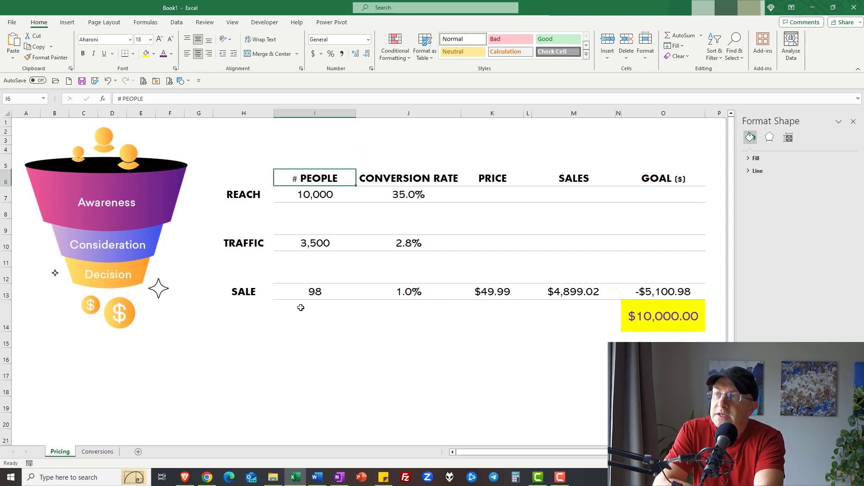
Enter 20,000, then 20,010 as the REACH count in I7, lifting sales to $9,802.94.
key(Down)
text(20,00)
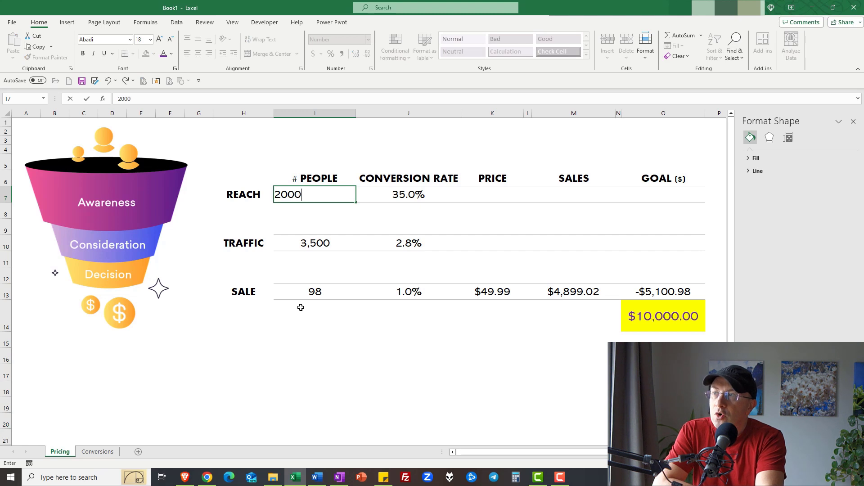
text(0)
key(Return)
key(Up)
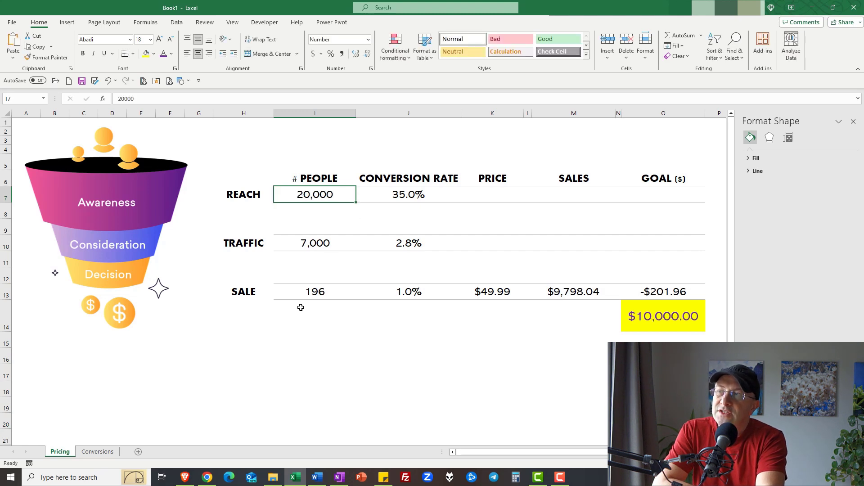
text(20010)
key(ctrl+Return)
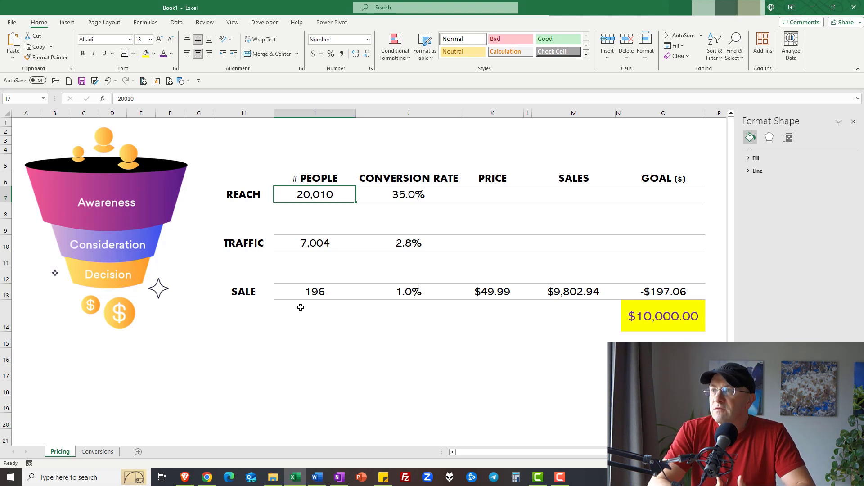
Look up the 1.80% conversion rate for $249.99 on the Conversions sheet, then return to Pricing.
key(ctrl+Page_Down)
key(Left)
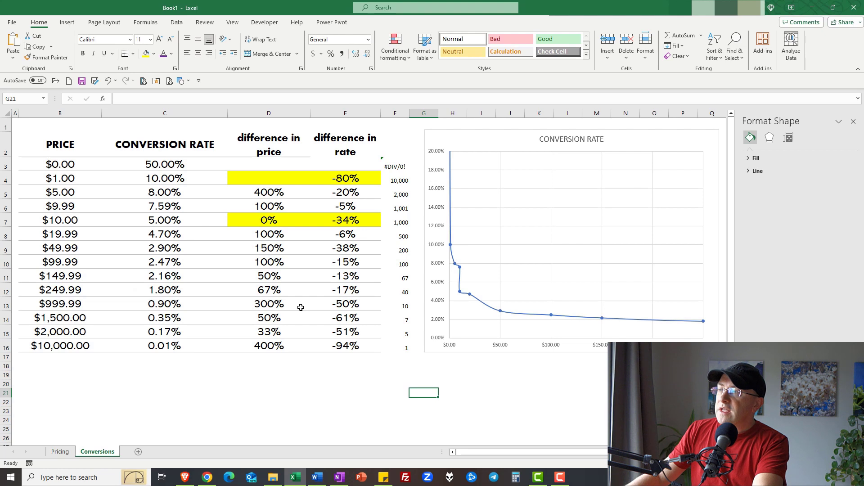
key(Left)
key(Left)
key(Left)
key(Up)
key(Up)
key(Up)
key(Up)
key(Left)
key(Left)
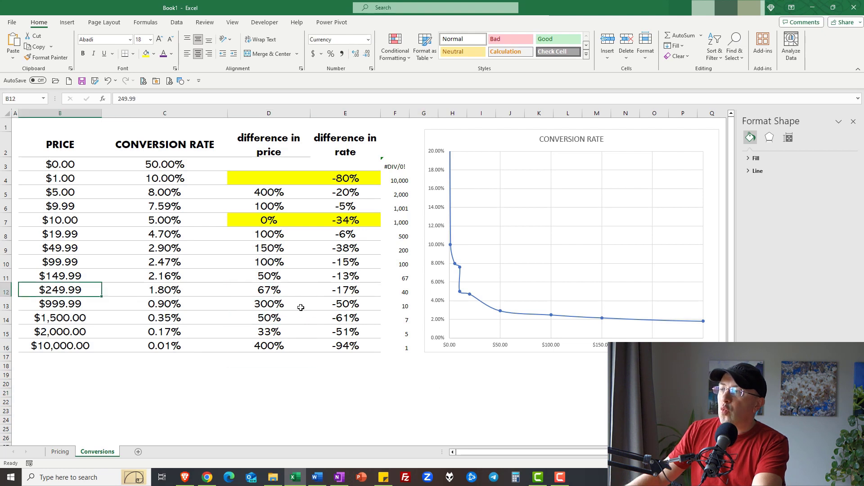
key(Right)
key(ctrl+Page_Up)
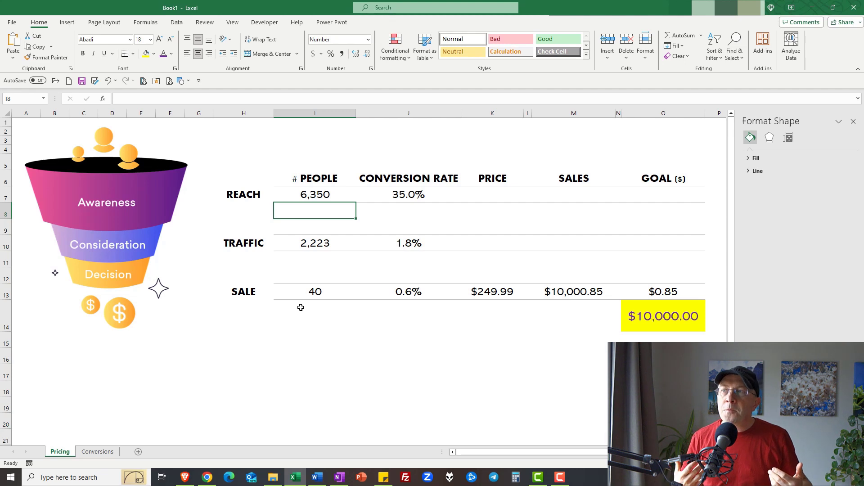
Undo the recent entries to restore the $200.00 price scenario with 50 sales needed.
key(ctrl+z)
key(ctrl+z)
key(ctrl+z)
key(ctrl+z)
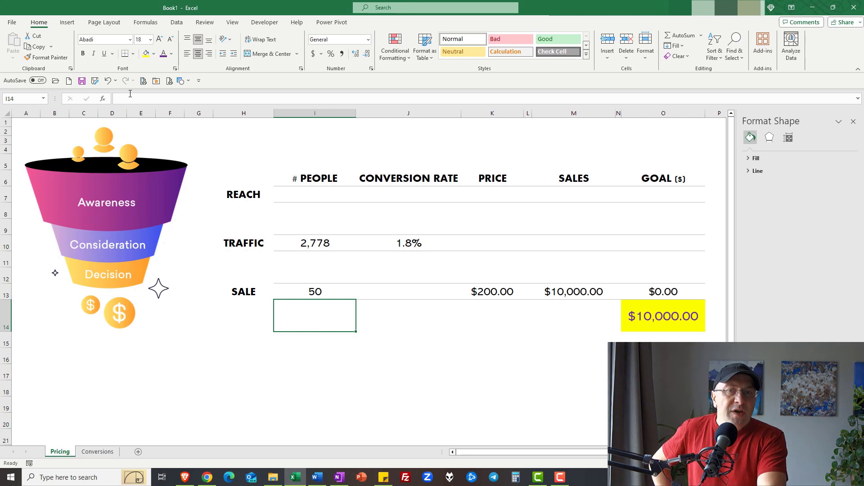
Change the price in K13 from $200.00 to $1,000.00, cutting required sales to 10.
key(Right)
key(Right)
key(Up)
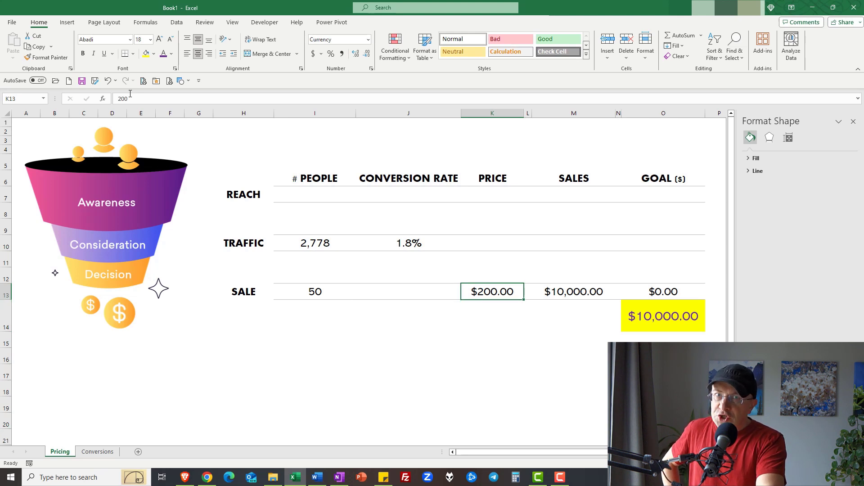
text(1000)
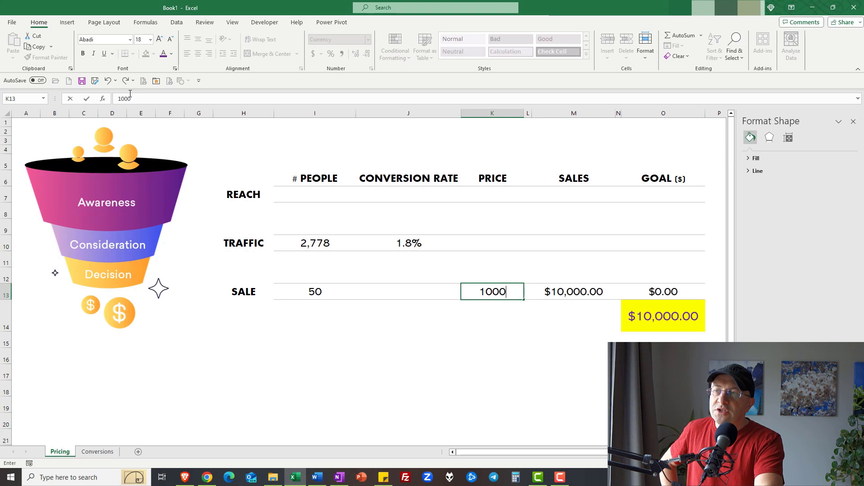
key(Left)
key(Left)
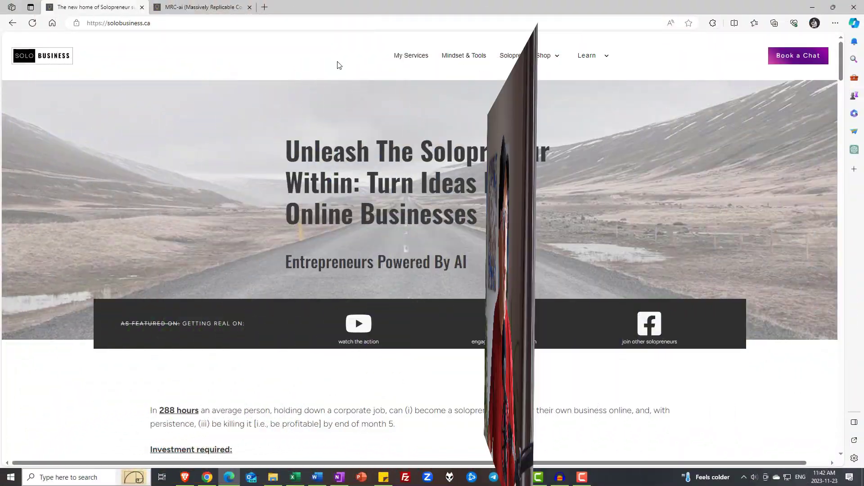
Go to the Mindset & Tools blog, open the Content Repurposing Method post, and scroll to MRC-AI.
click(440, 58)
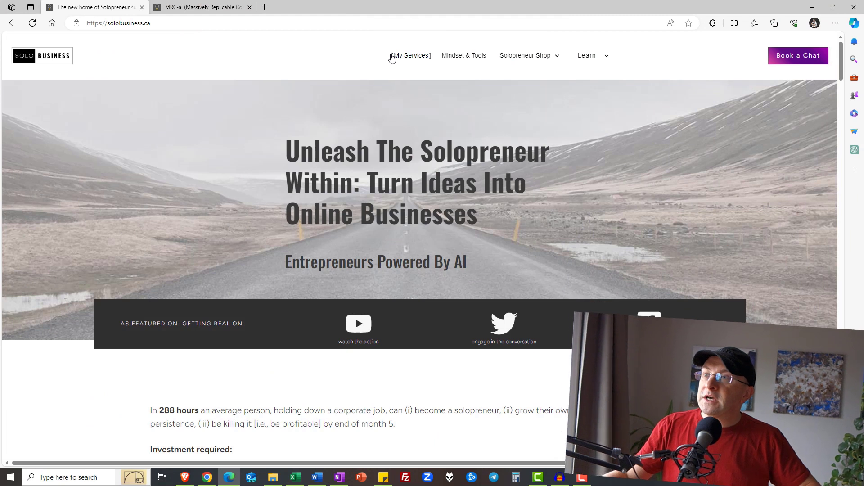
scroll(433, 151, down, 3)
scroll(427, 152, down, 7)
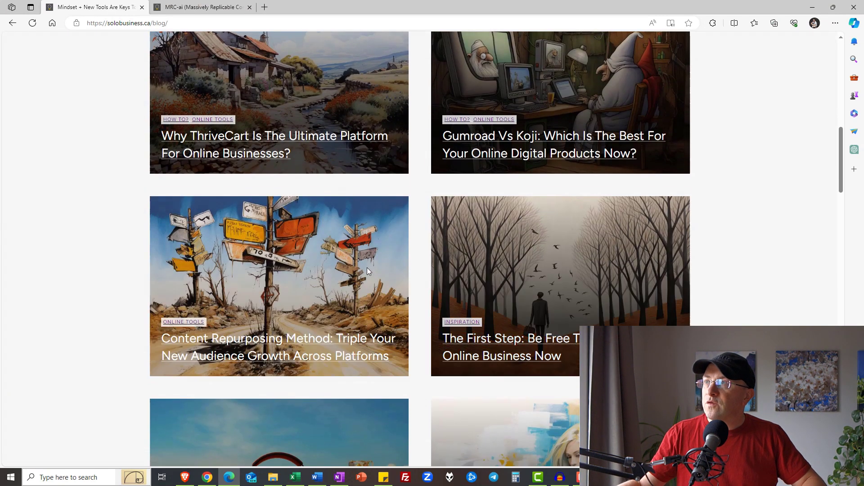
click(318, 338)
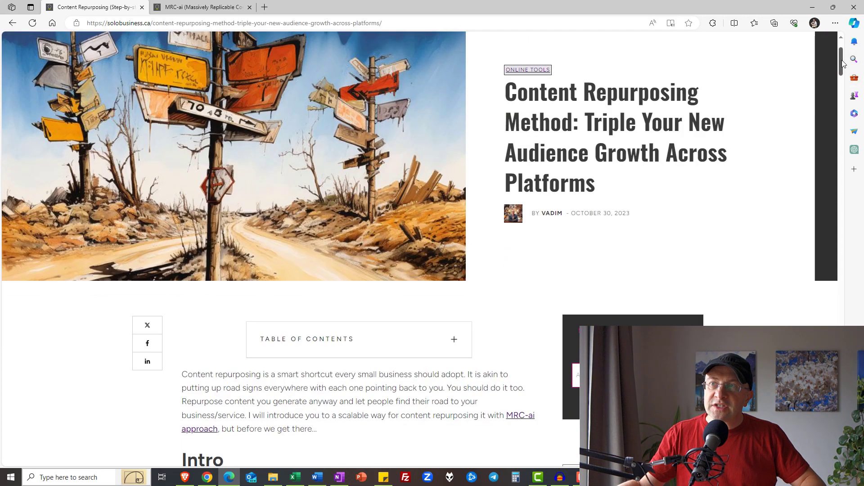
drag(843, 63, 848, 329)
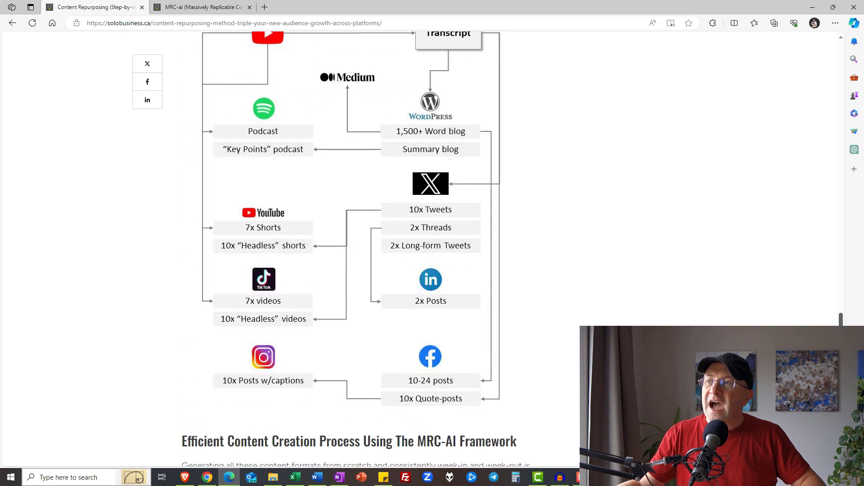
scroll(633, 253, up, 1)
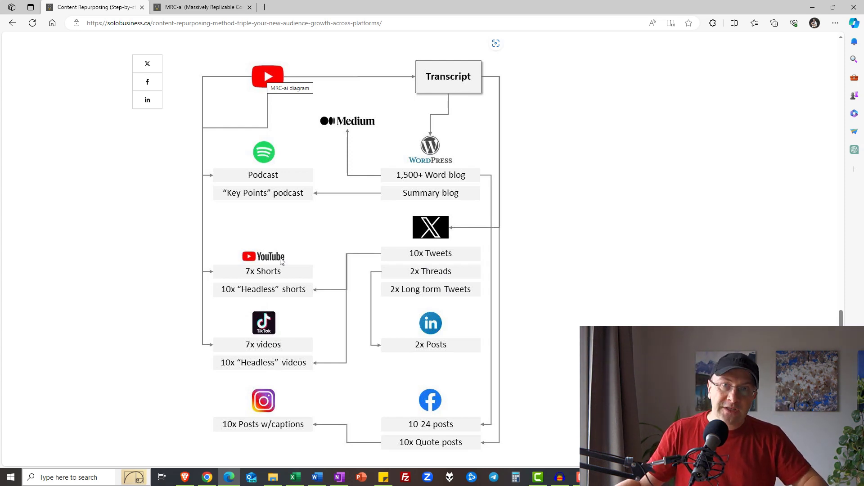
scroll(314, 220, down, 10)
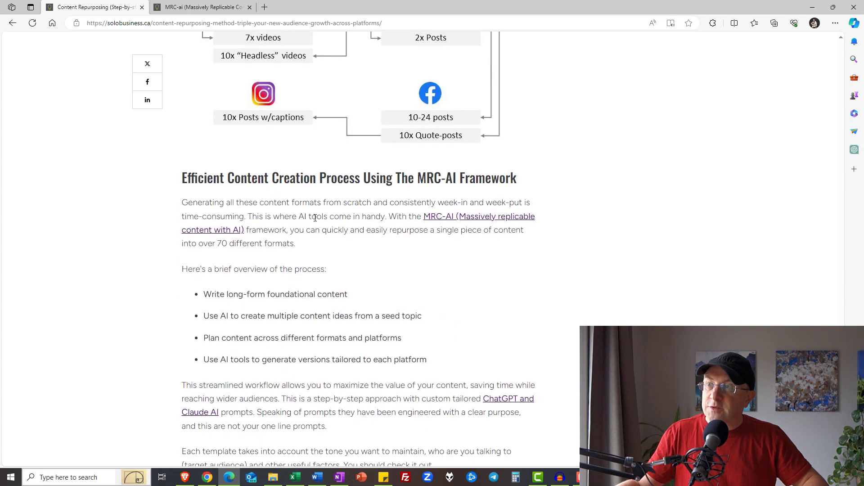
scroll(320, 221, up, 3)
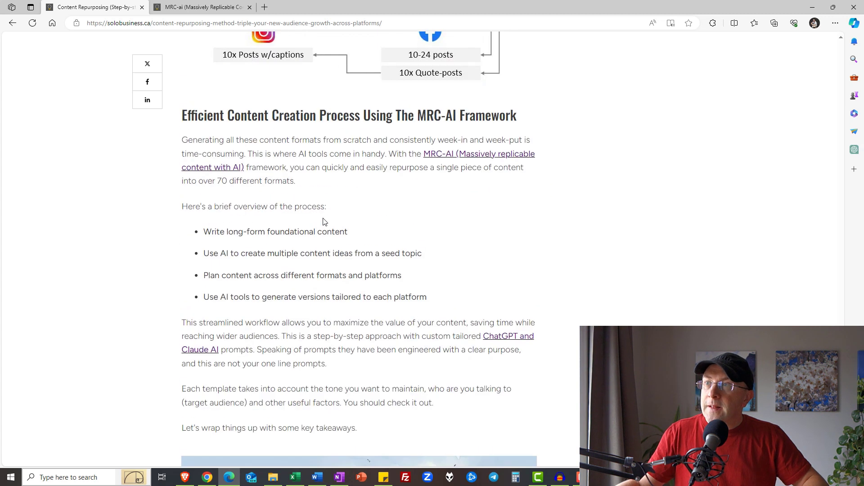
Open the MRC-AI course link in a new tab and scroll to its $47/$147 pricing.
click(469, 156)
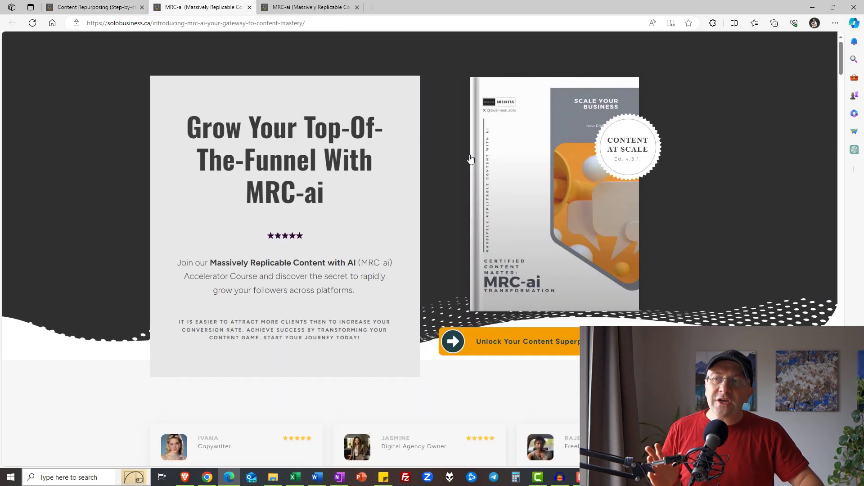
scroll(572, 167, down, 5)
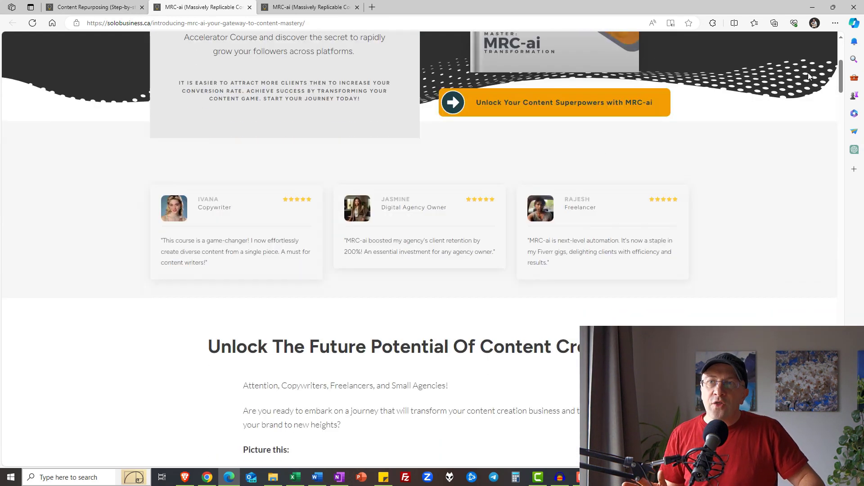
drag(841, 74, 858, 325)
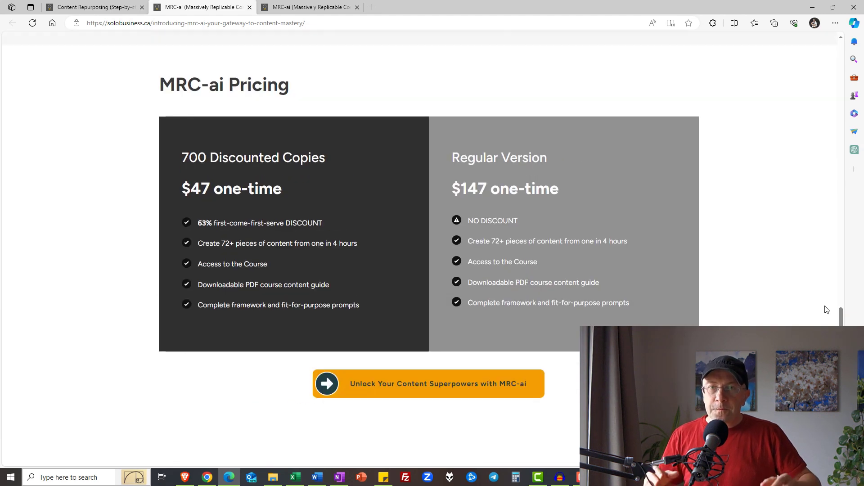